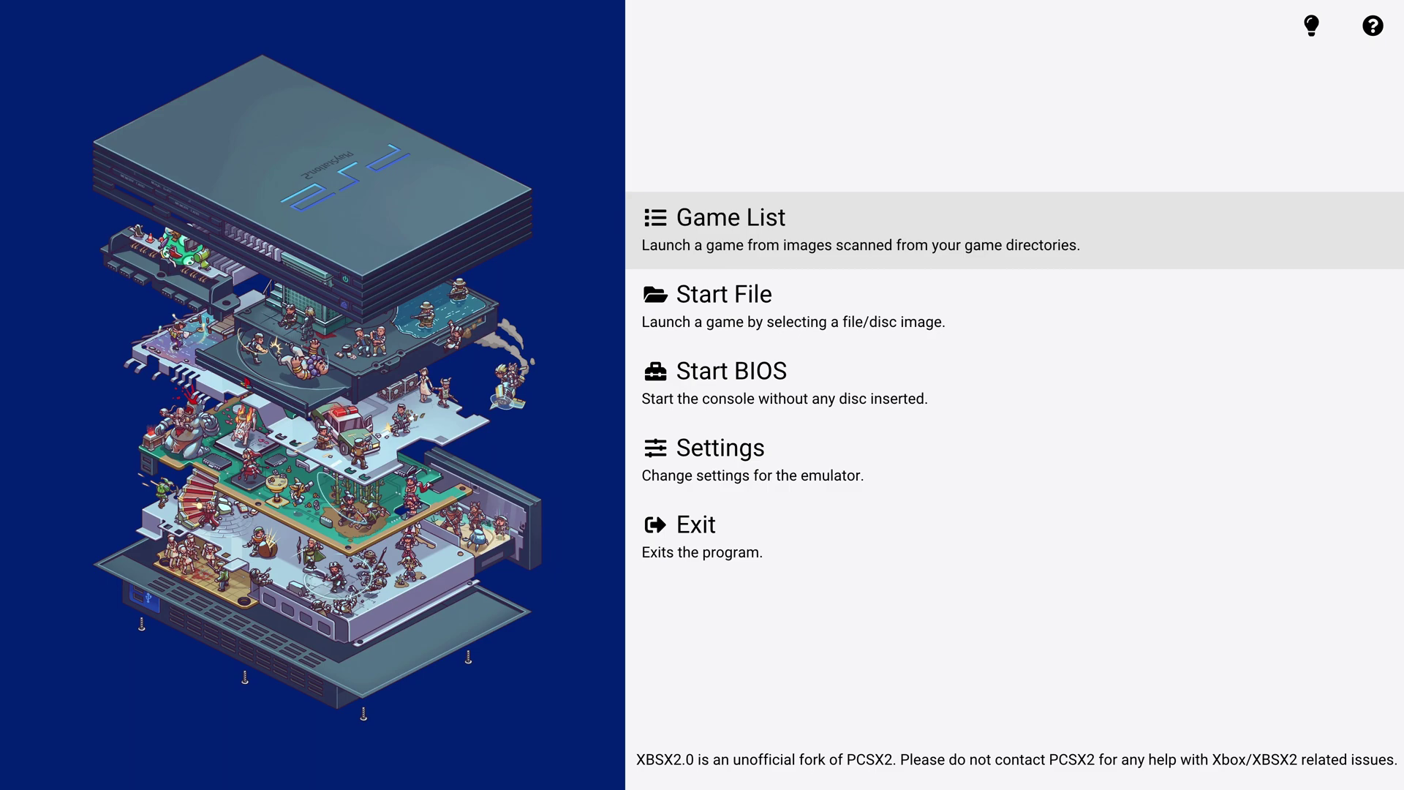
Boot the Code Breaker Version disc from the Game Grid library.
key("Return")
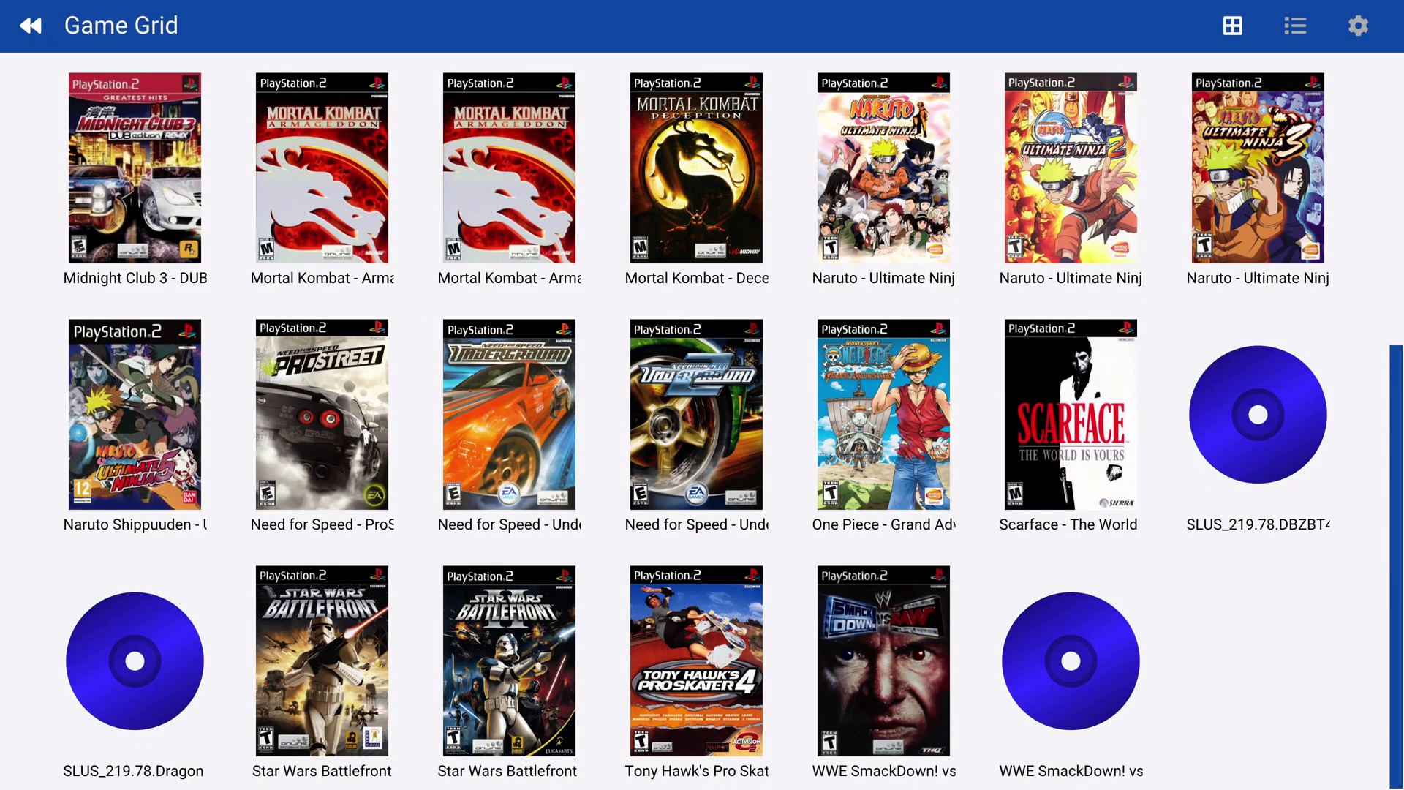
key("Up")
key("Up")
key("Right")
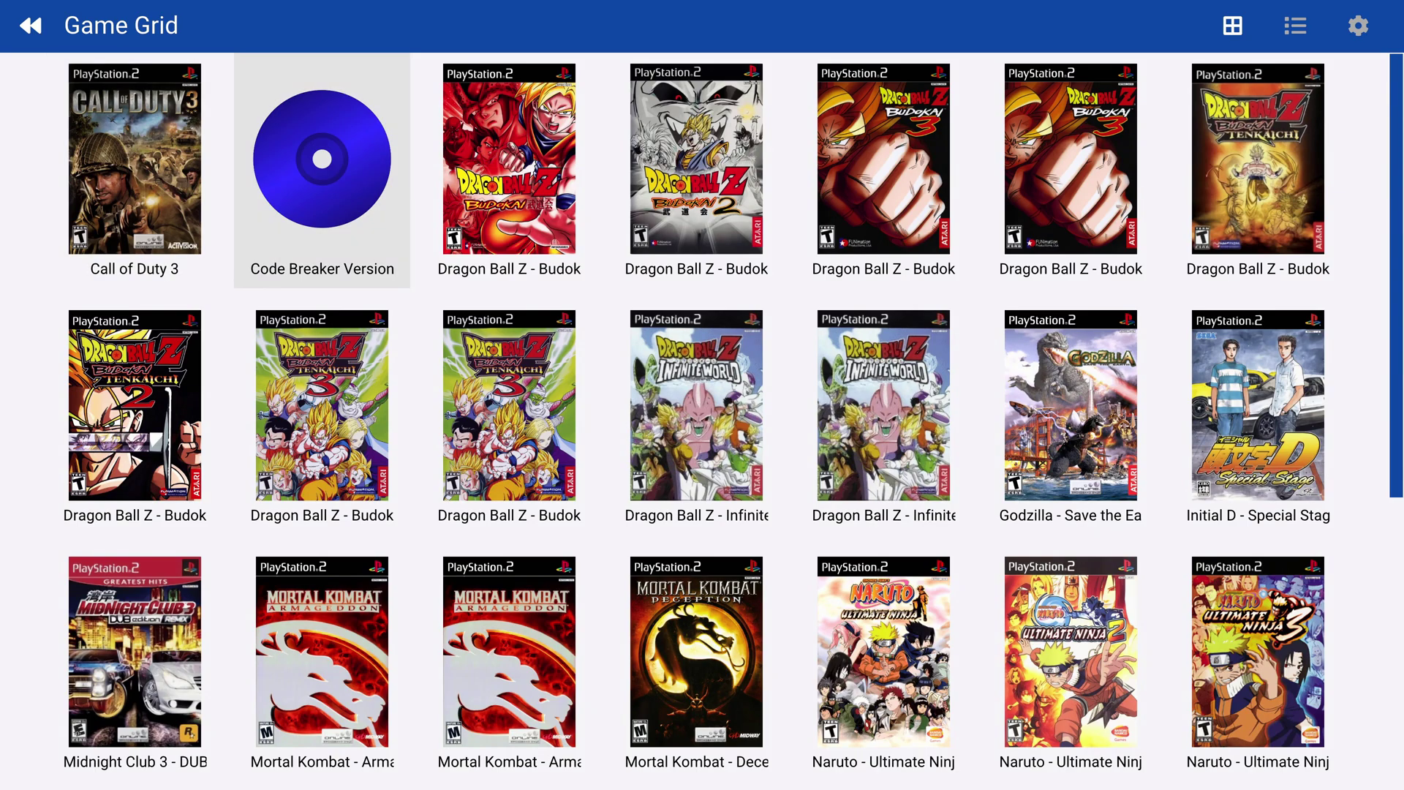
key("Return")
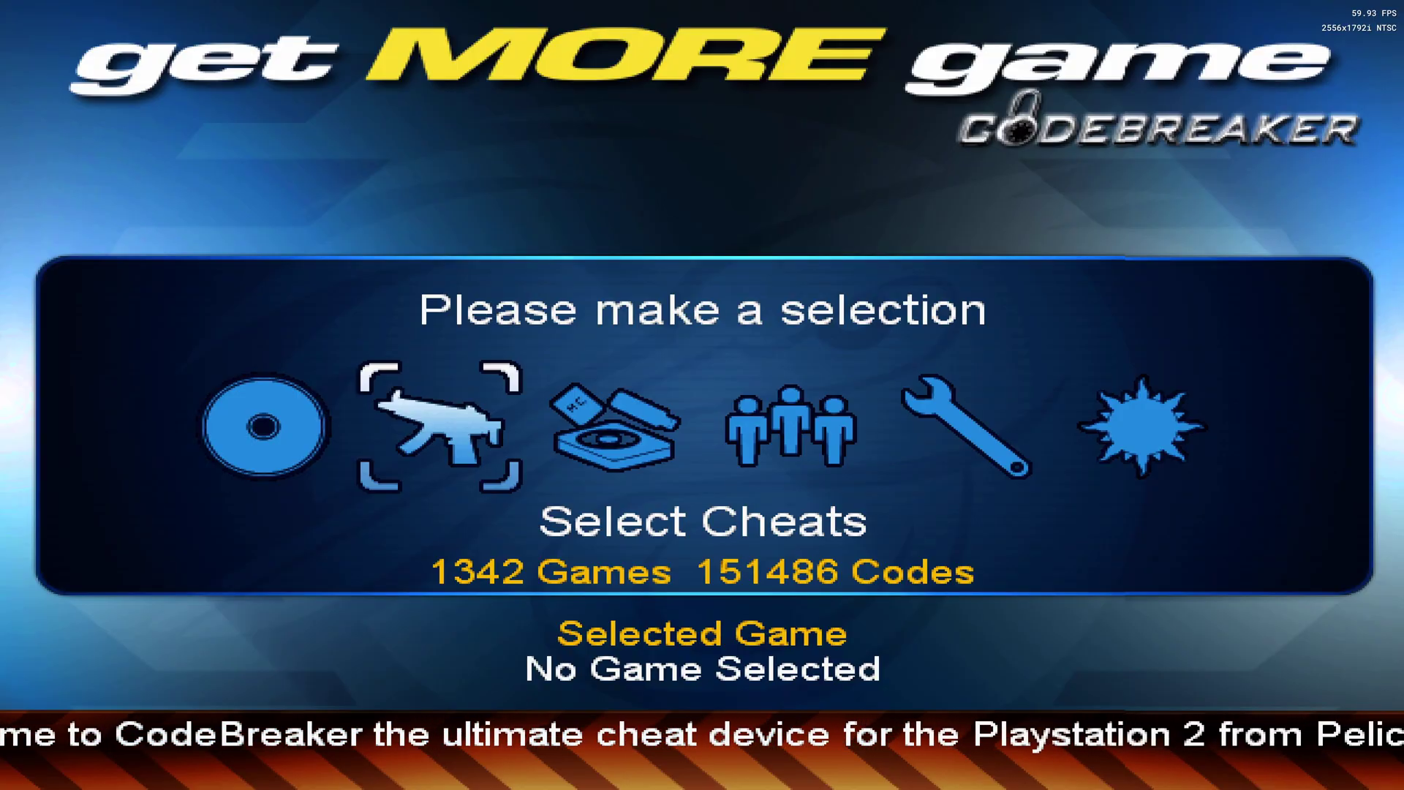
Browse CodeBreaker's main menu options and open Select Cheats to reach the games list.
key("Left")
key("Right")
key("Left")
key("Right")
key("Right")
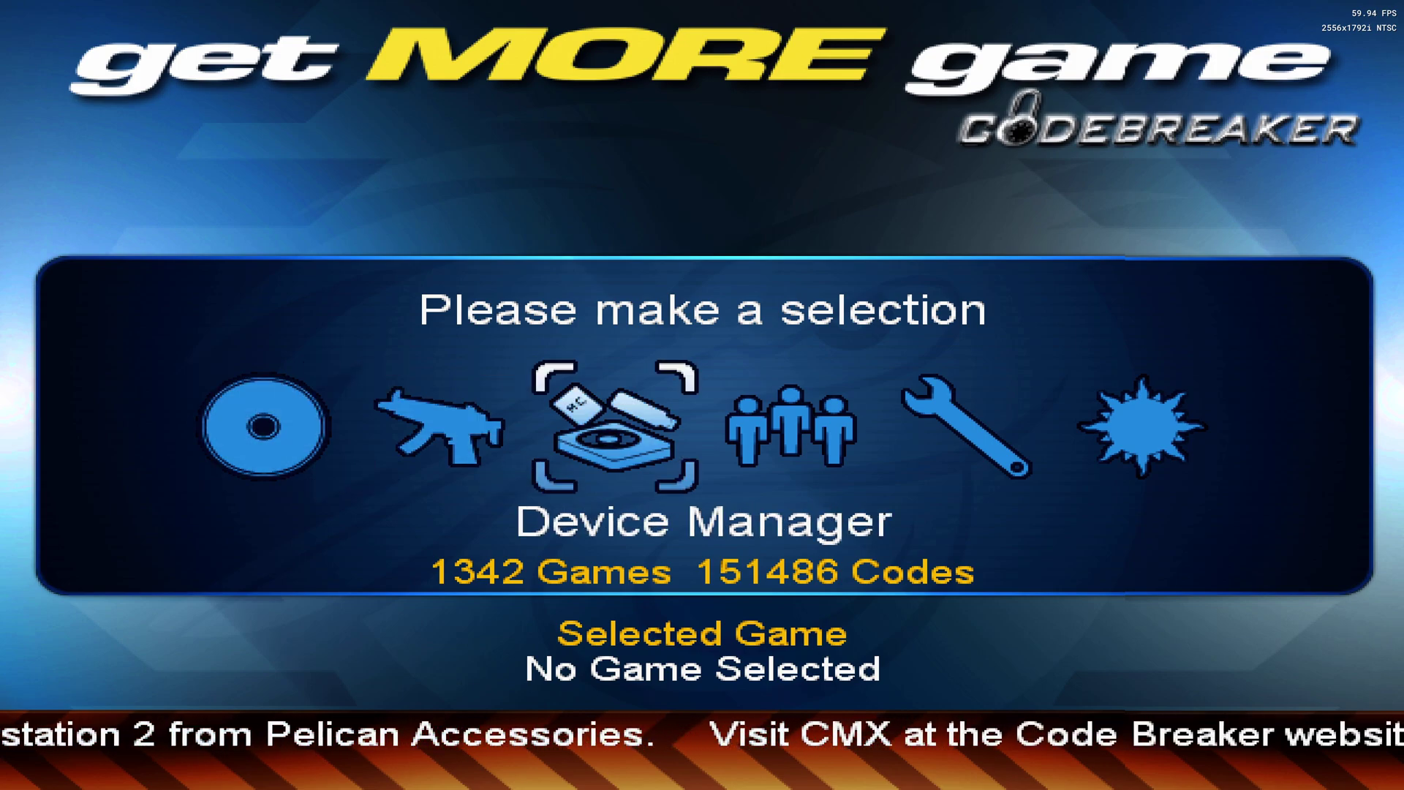
key("Right")
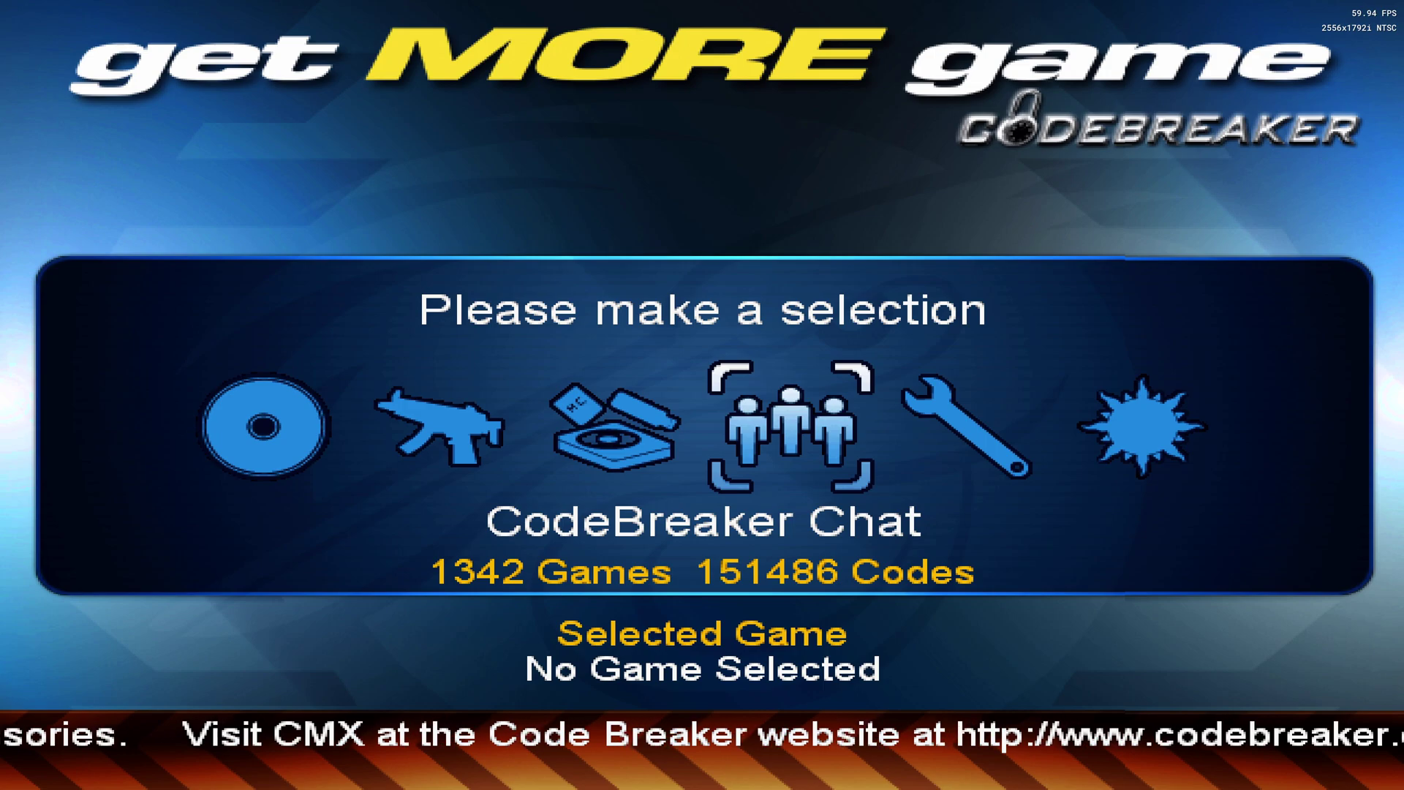
key("Right")
key("Right")
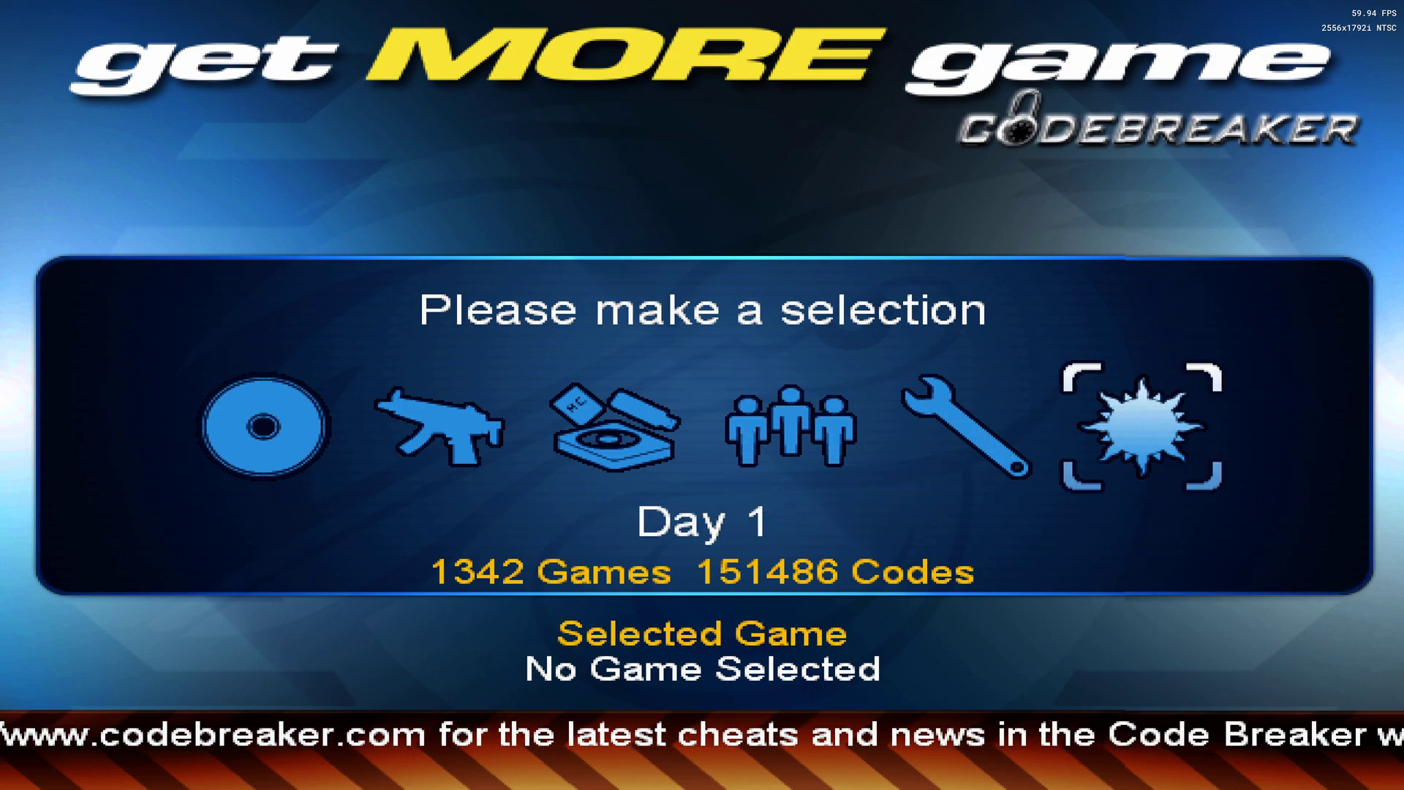
key("Left")
key("Left")
key("Left")
key("Left")
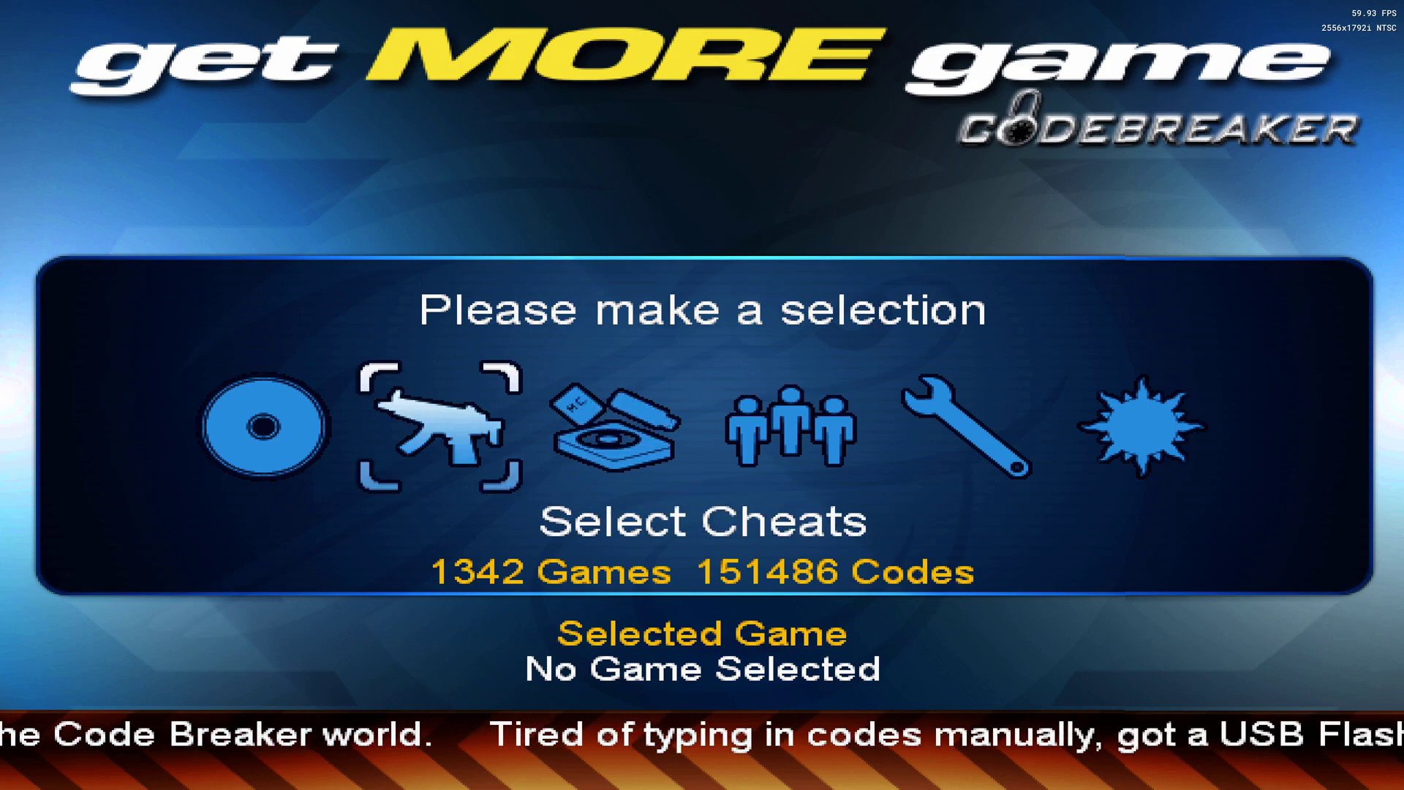
key("Return")
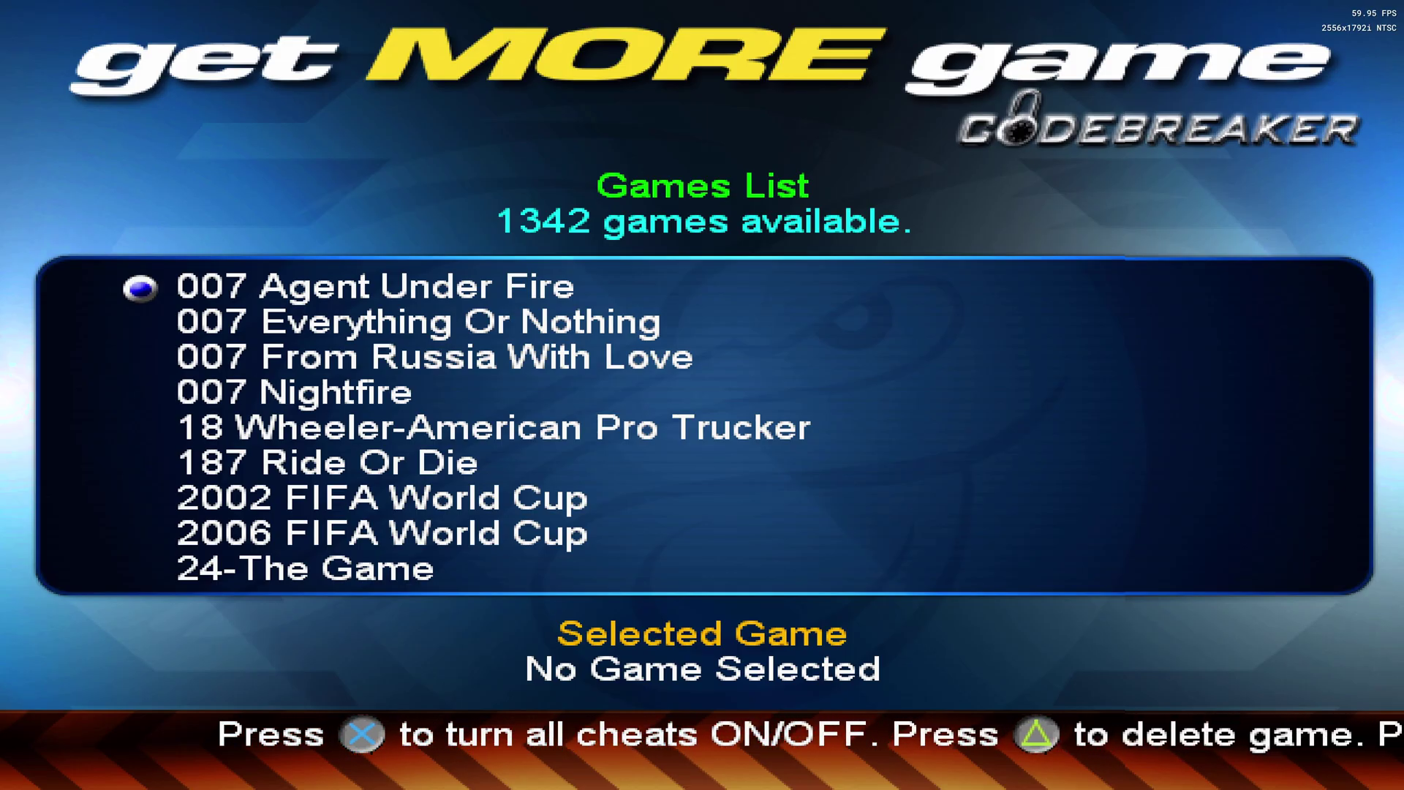
Scroll to Need For Speed-Underground, dismiss the 'Too many codes' warning, and open its 206 cheats.
key("Down")
key("Down")
key("Down")
key("Down")
key("Up")
key("Up")
key("Up")
key("Up")
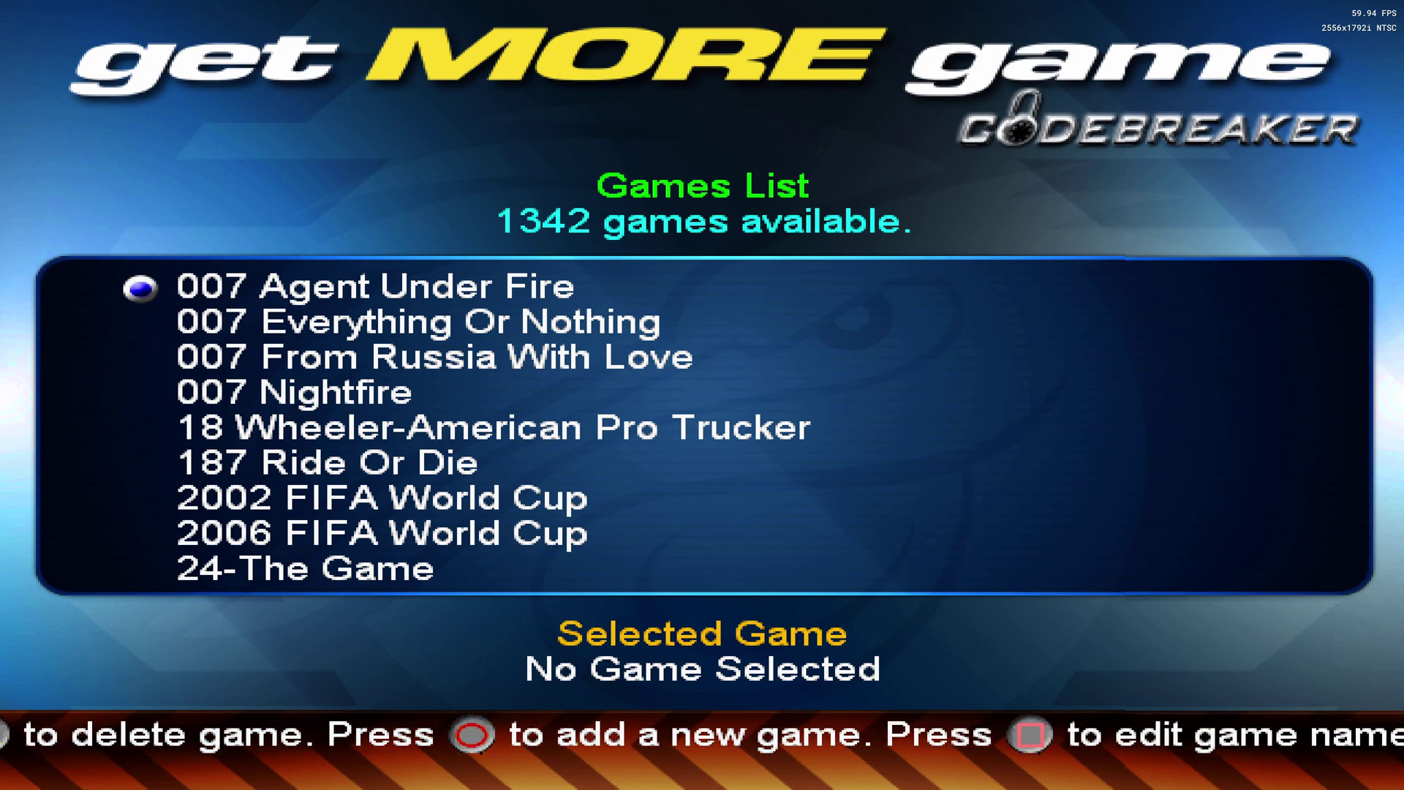
key("Down")
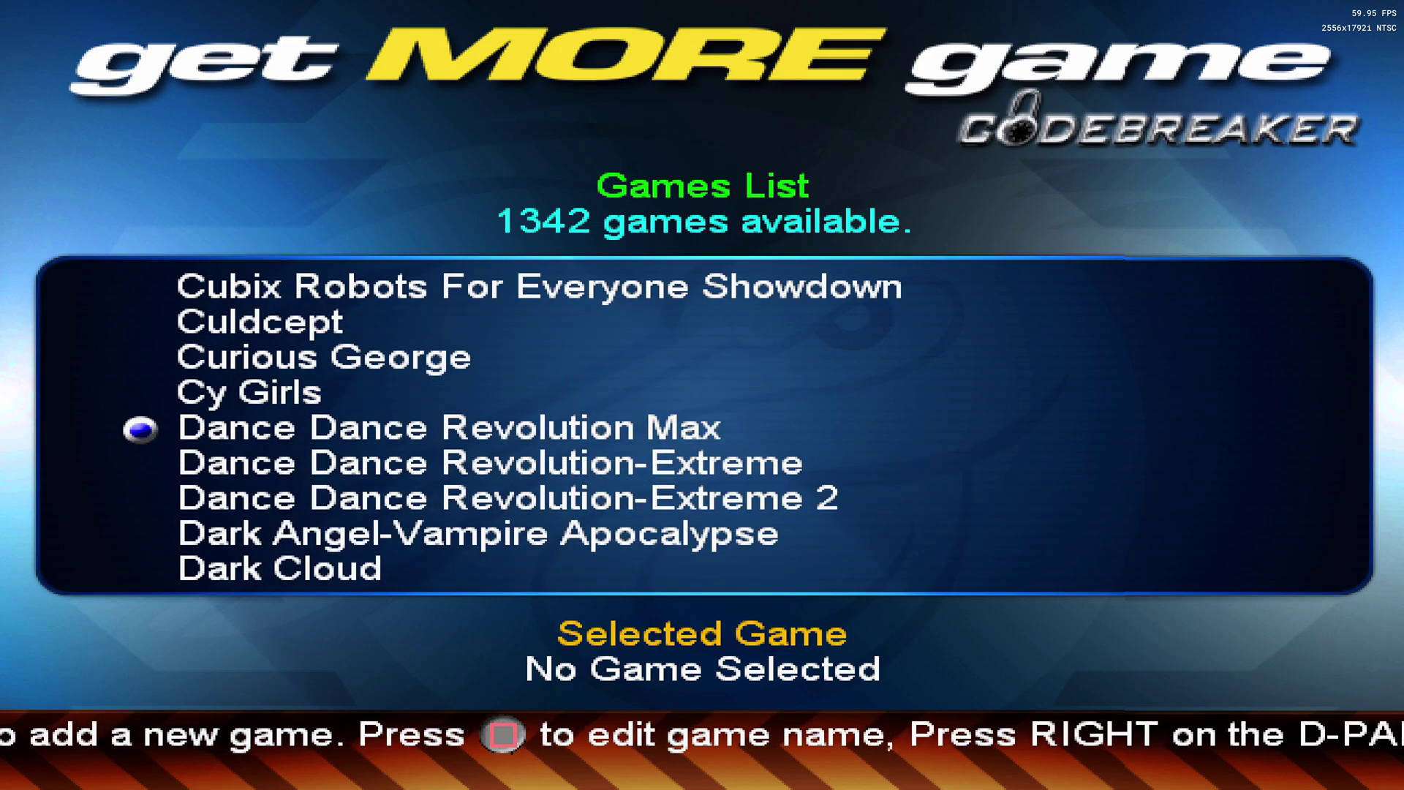
key("Up")
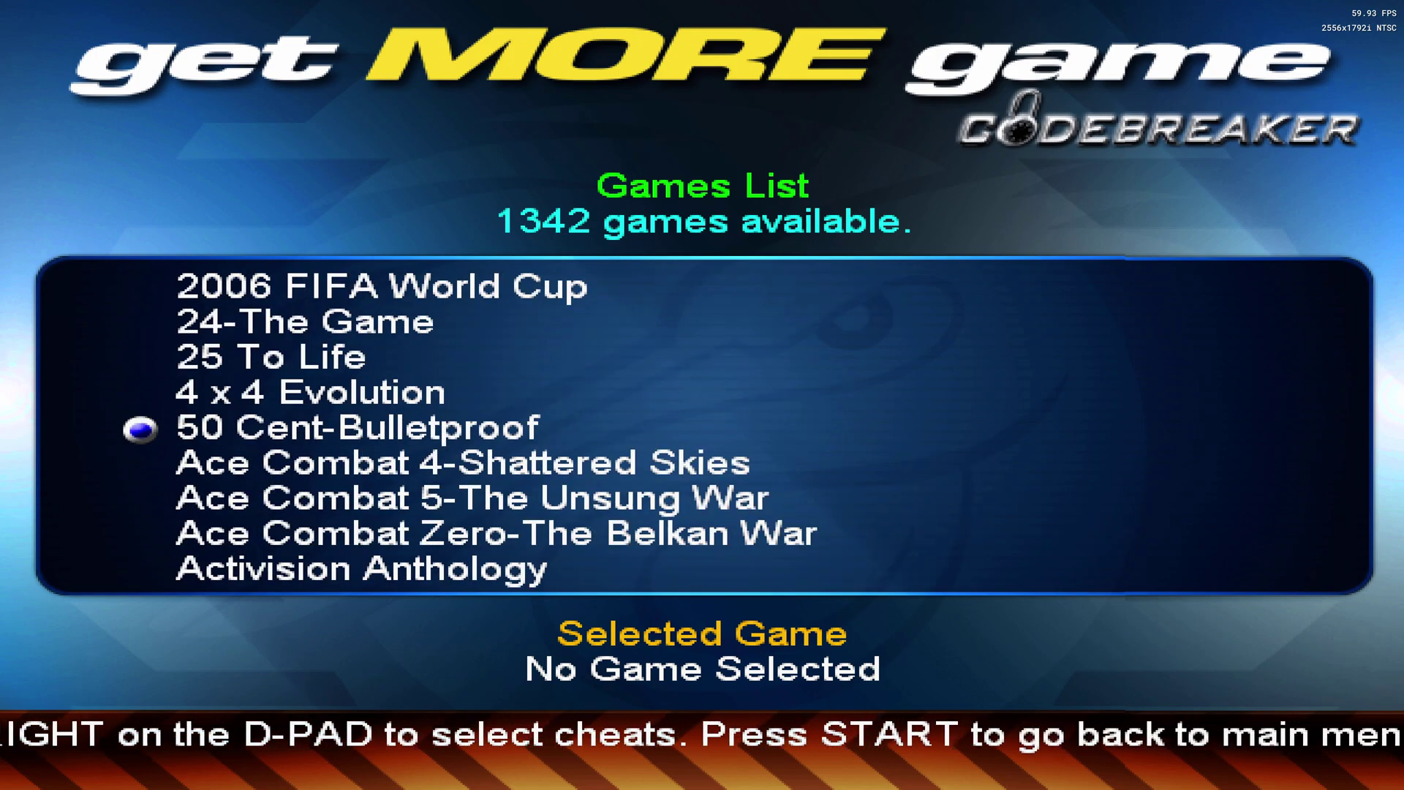
key("Down")
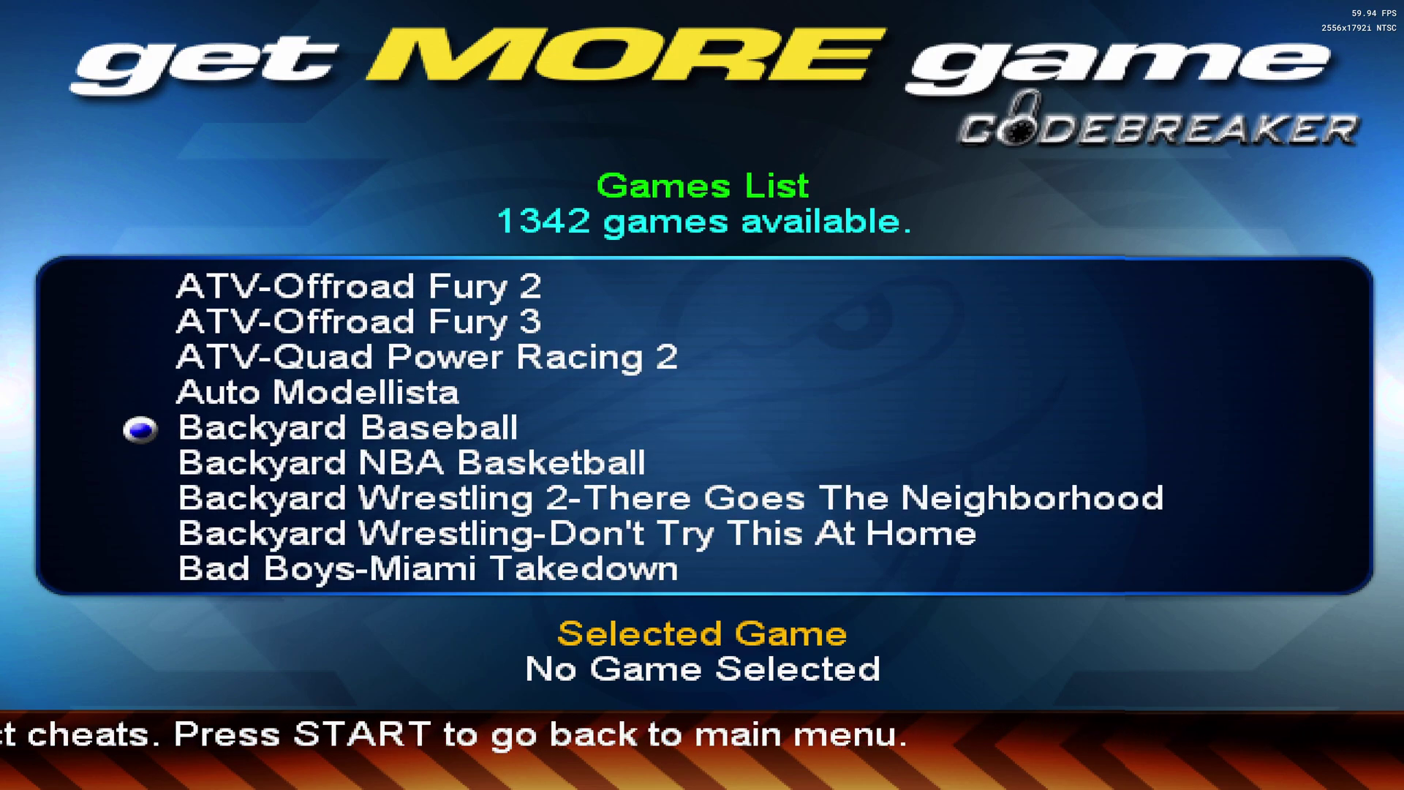
key("Down")
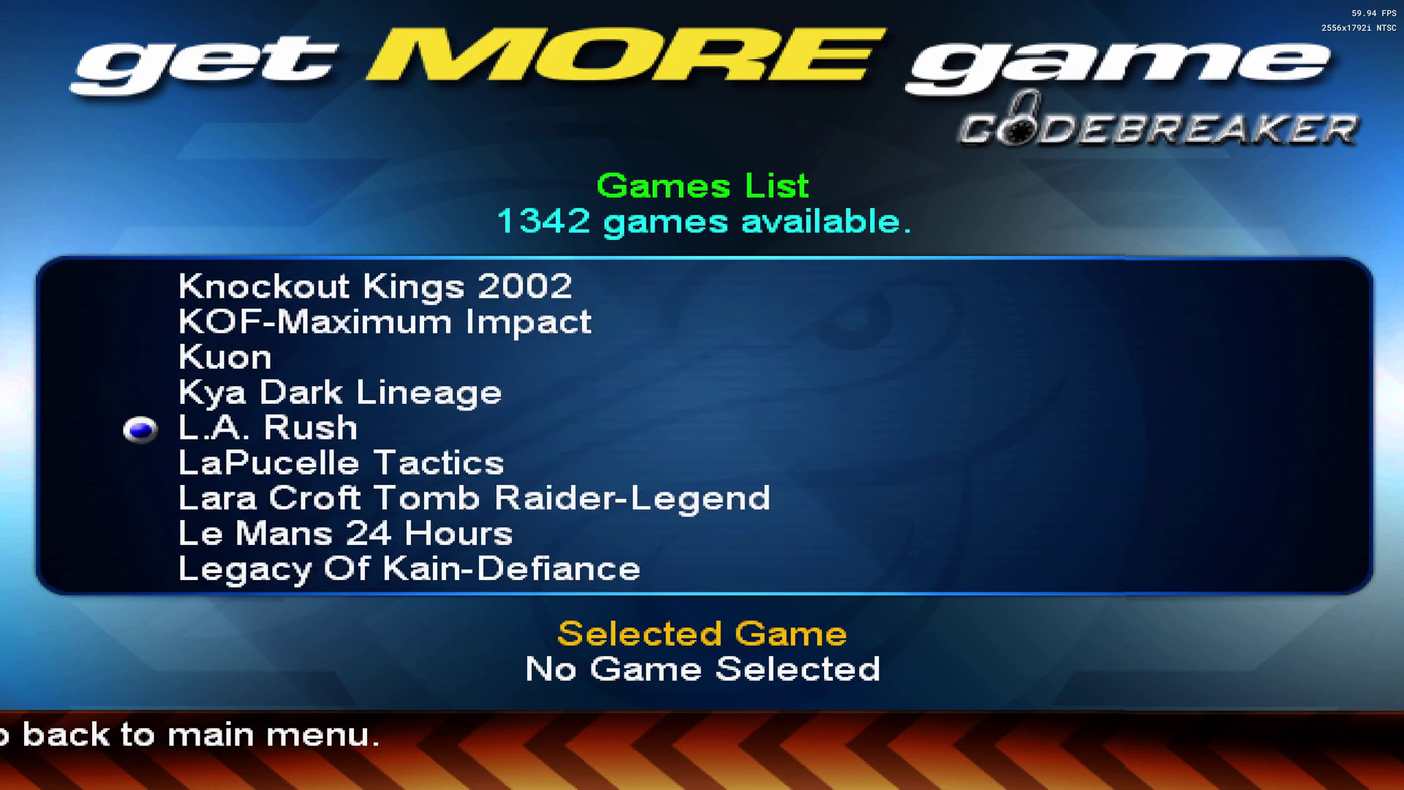
key("Up")
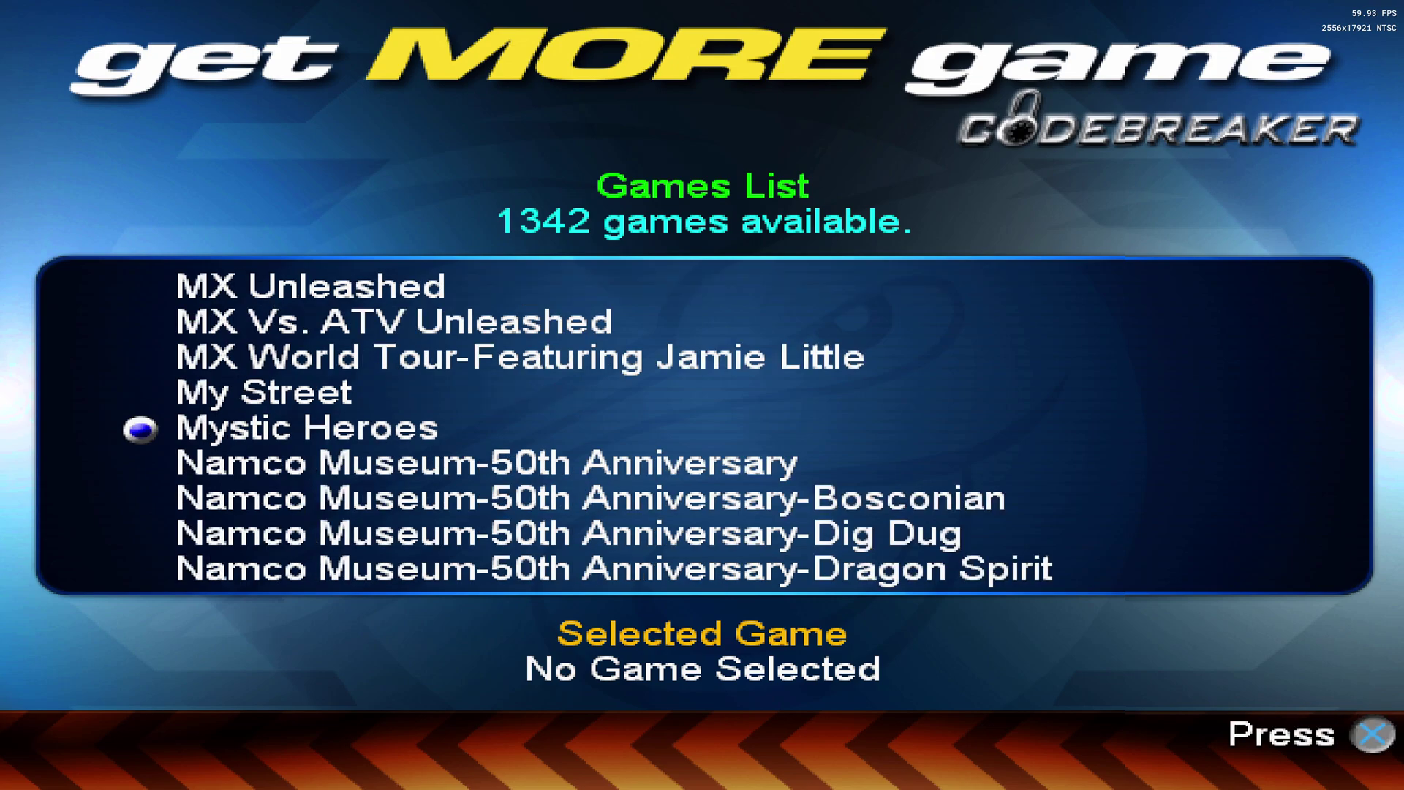
key("Down")
key("Down")
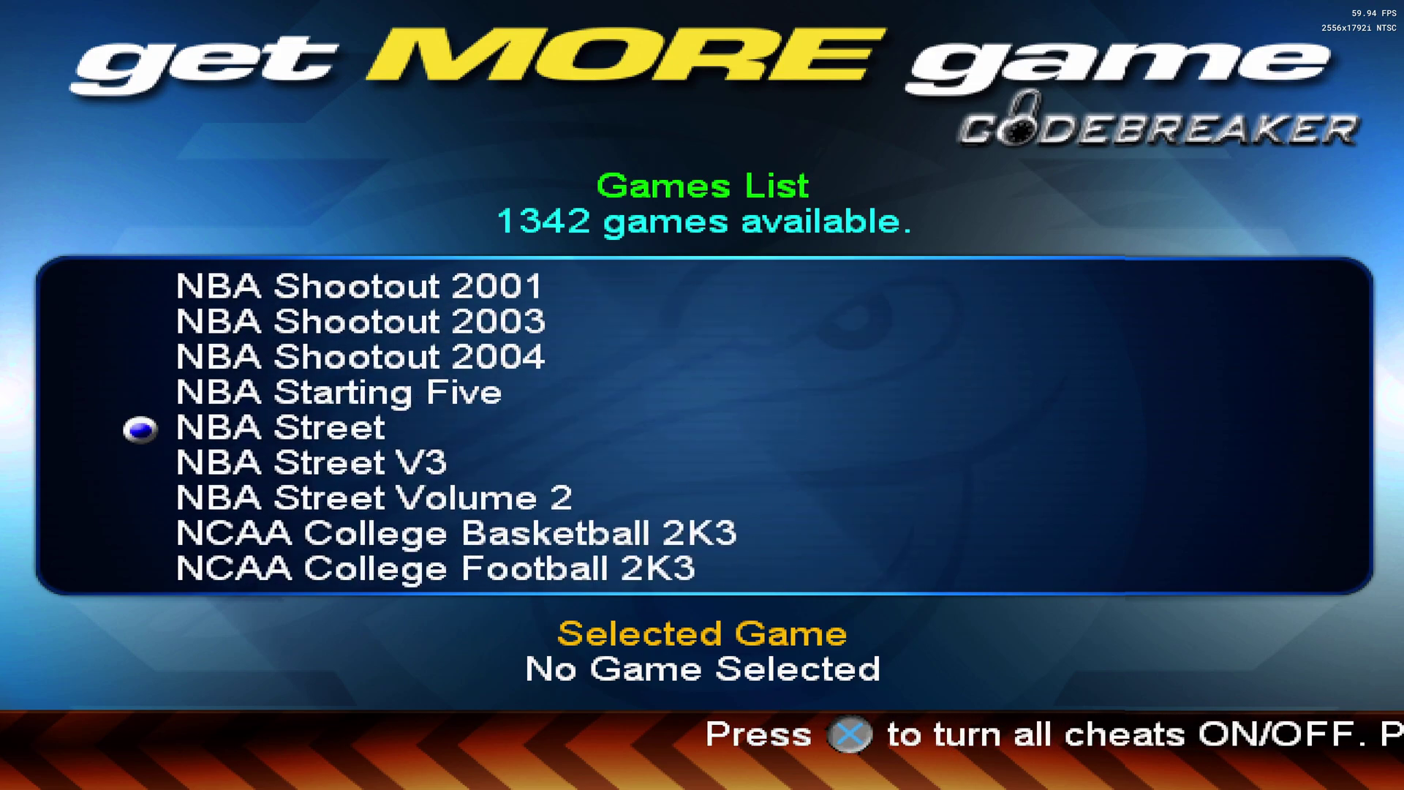
key("Up")
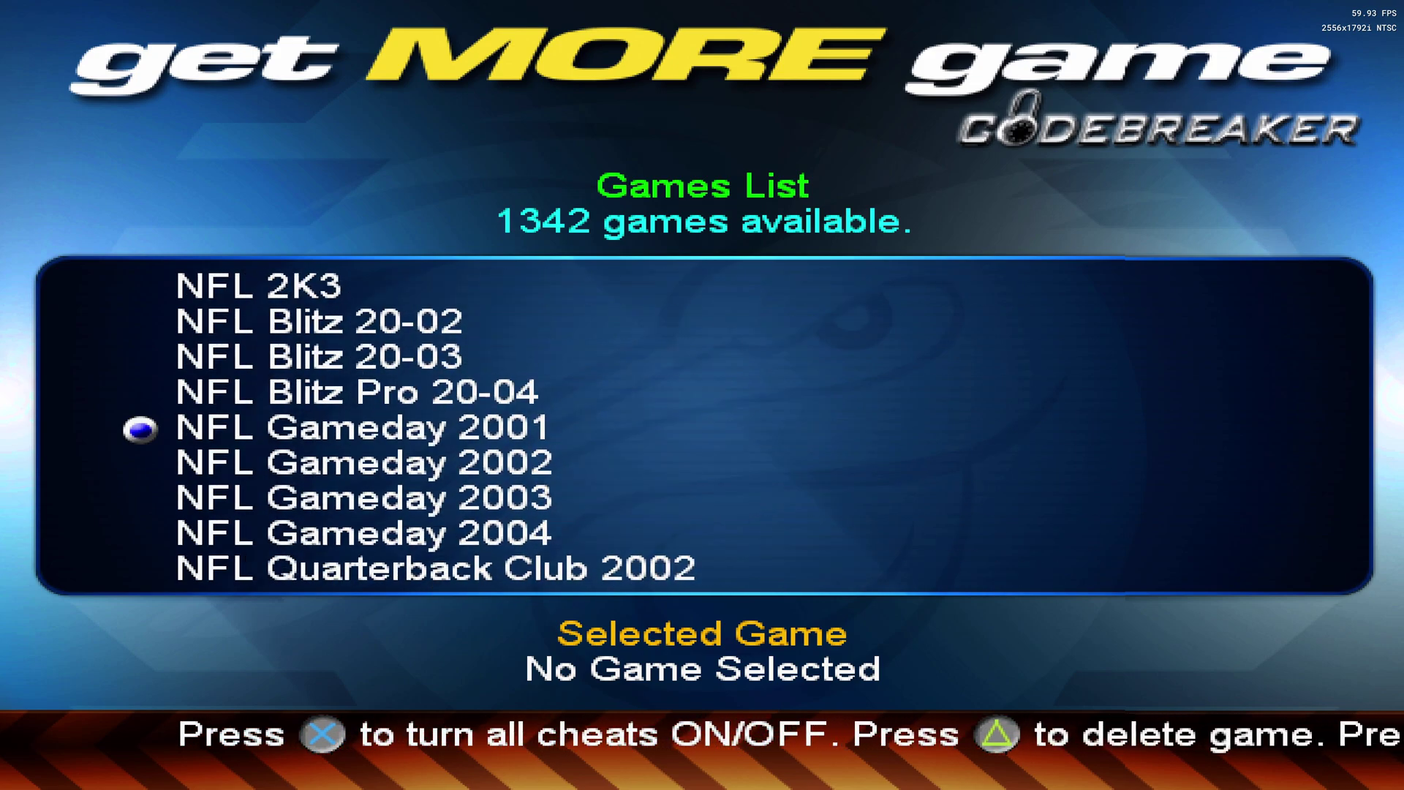
key("Up")
key("Up")
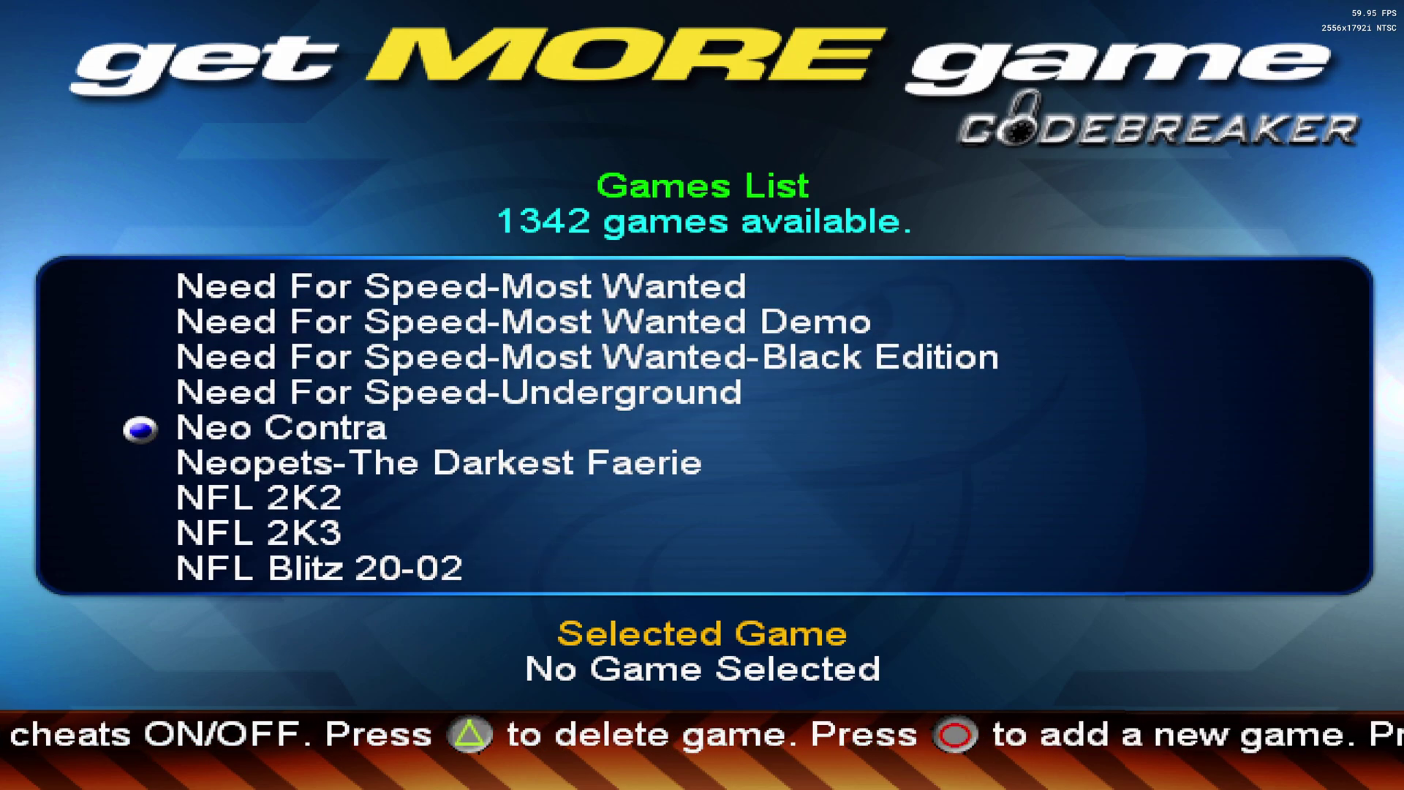
key("Return")
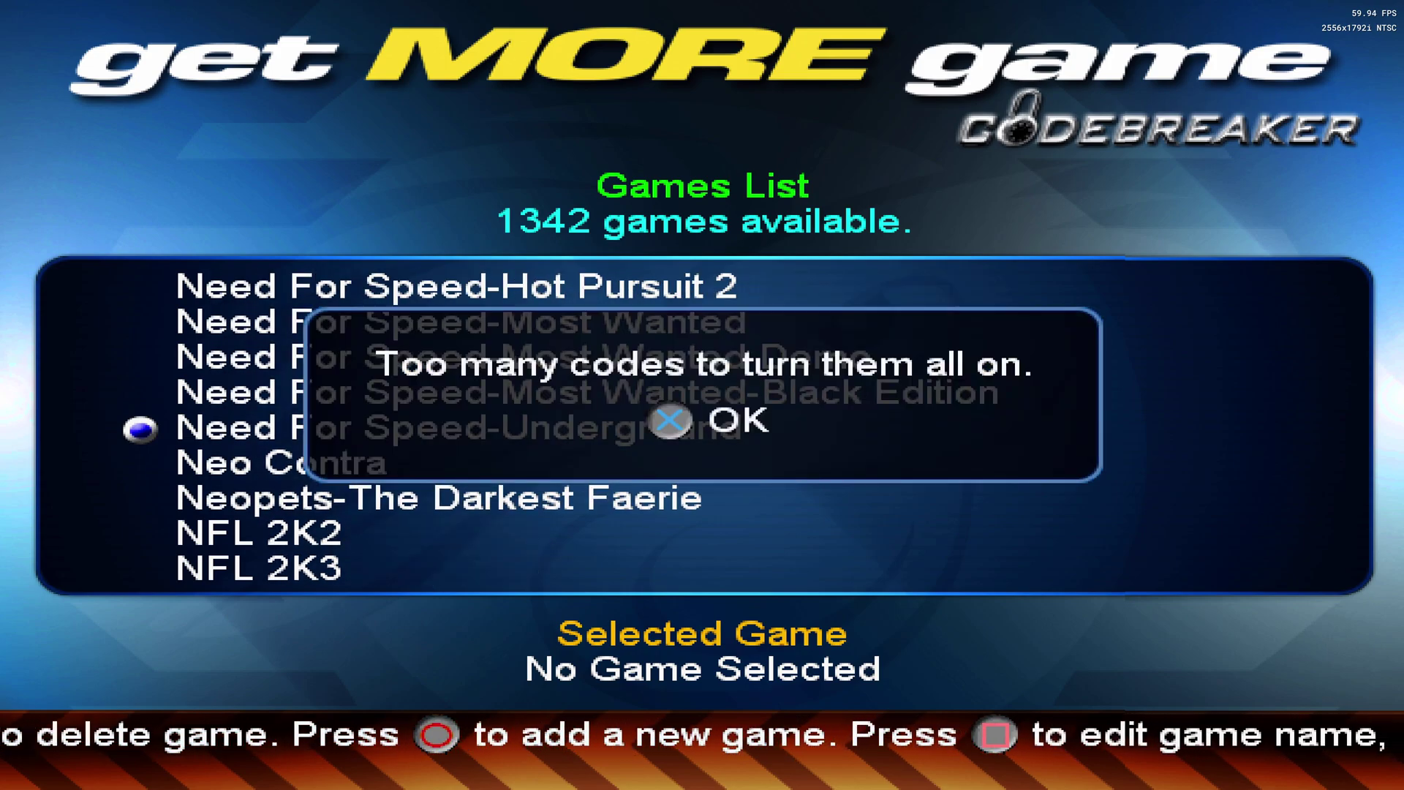
key("Return")
key("Return")
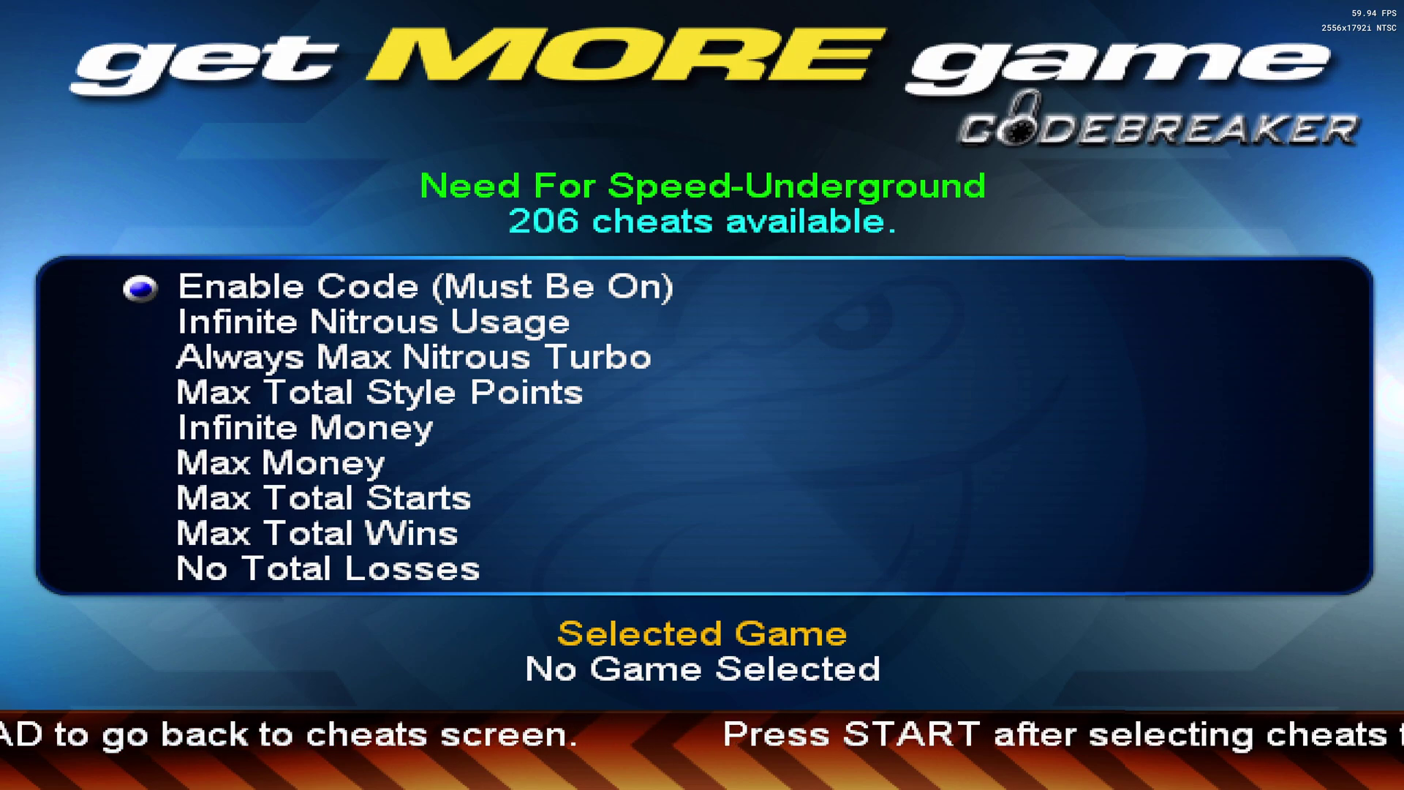
Enable the Enable Code (Must Be On) and Unlock Everything cheats, then return to the main menu.
key("Return")
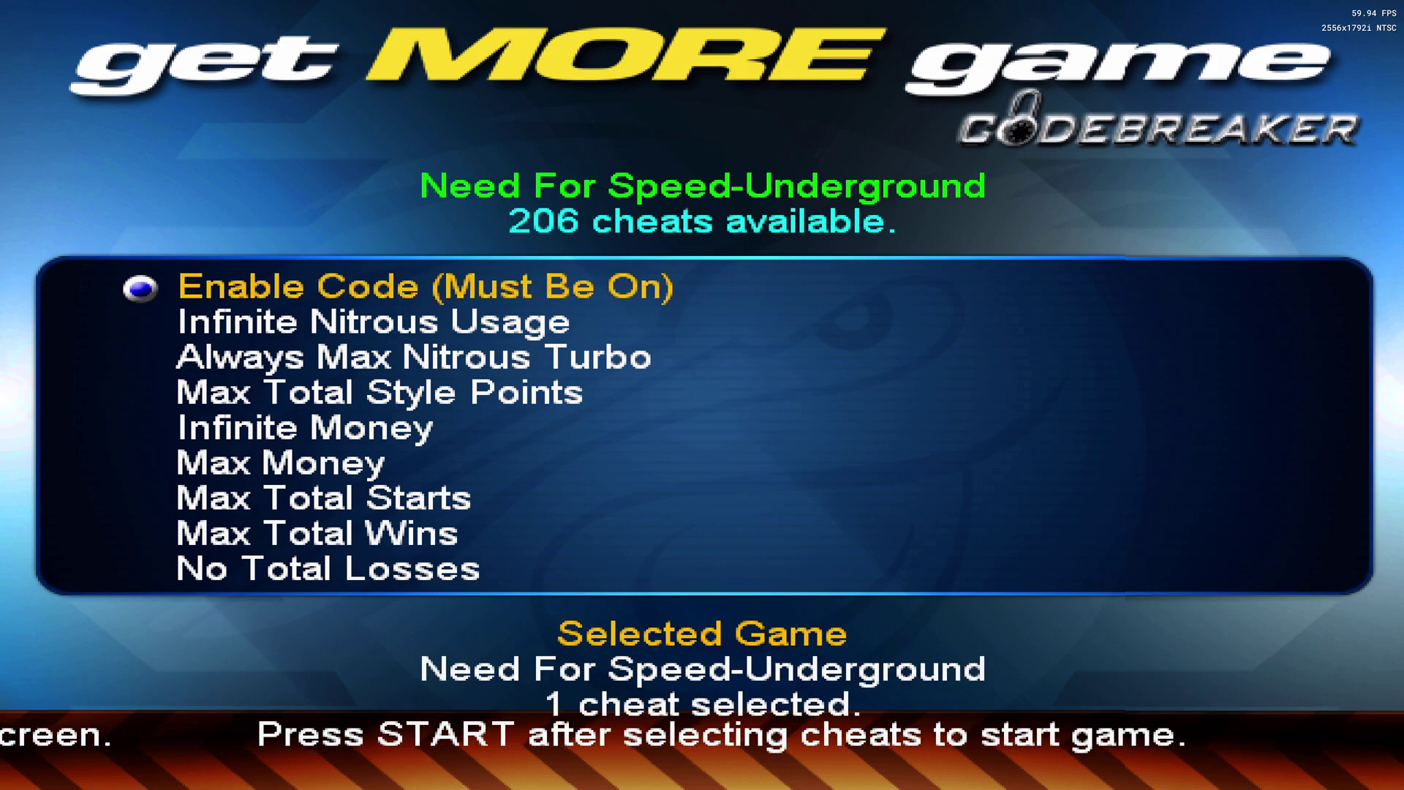
key("Down")
key("Down")
key("Down")
key("Down")
key("Down")
key("Down")
key("Down")
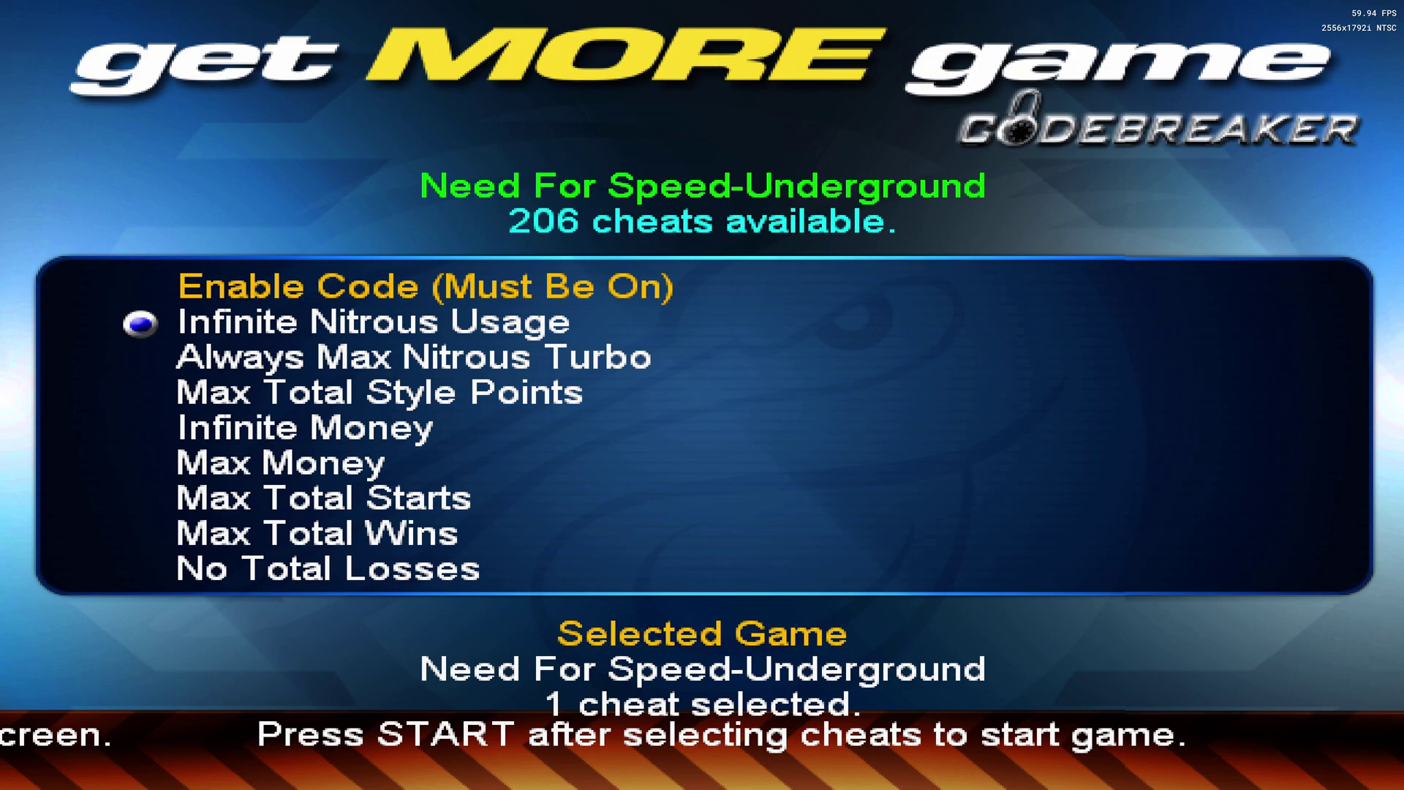
key("Down")
key("Down")
key("Down")
key("Down")
key("Down")
key("Down")
key("Down")
key("Down")
key("Down")
key("Down")
key("Down")
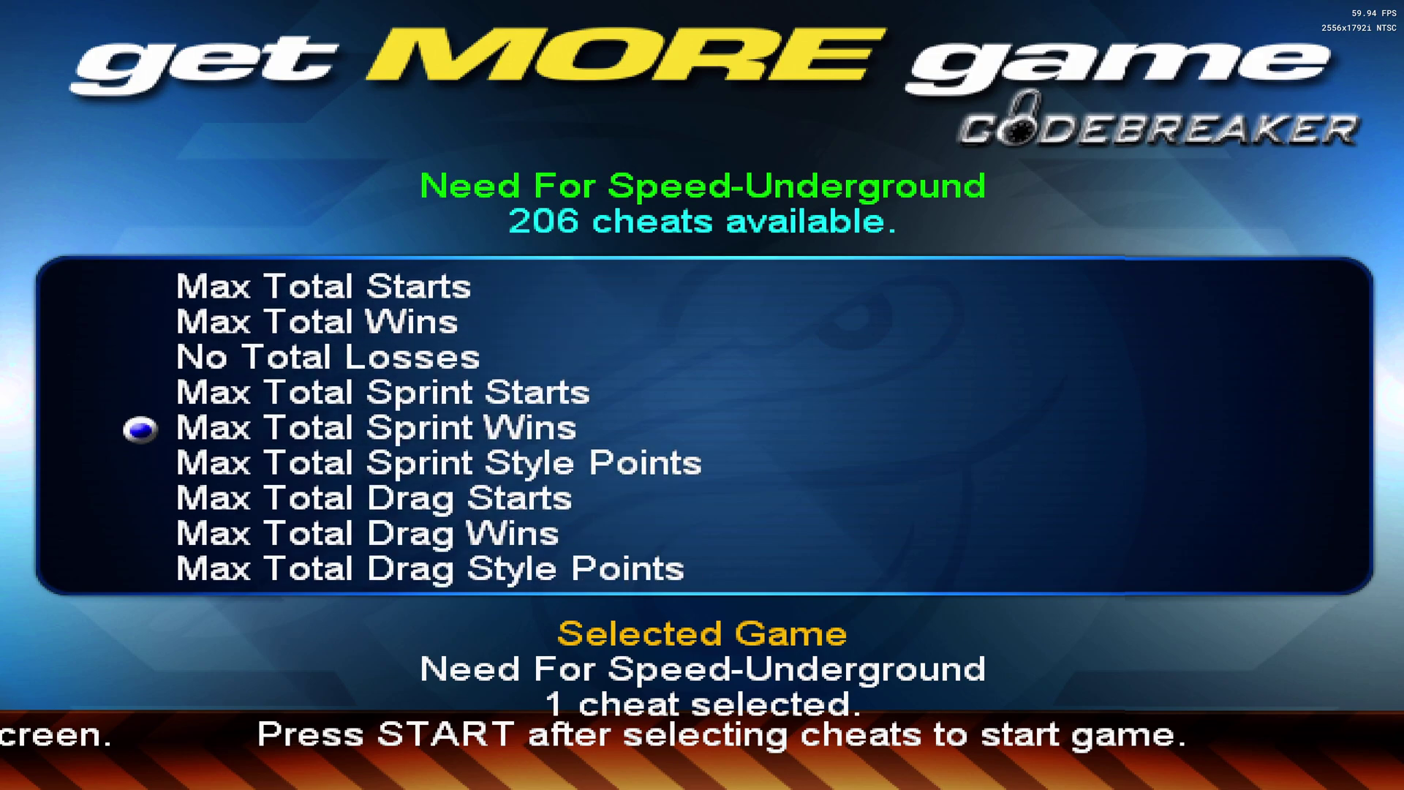
key("Down")
key("Down")
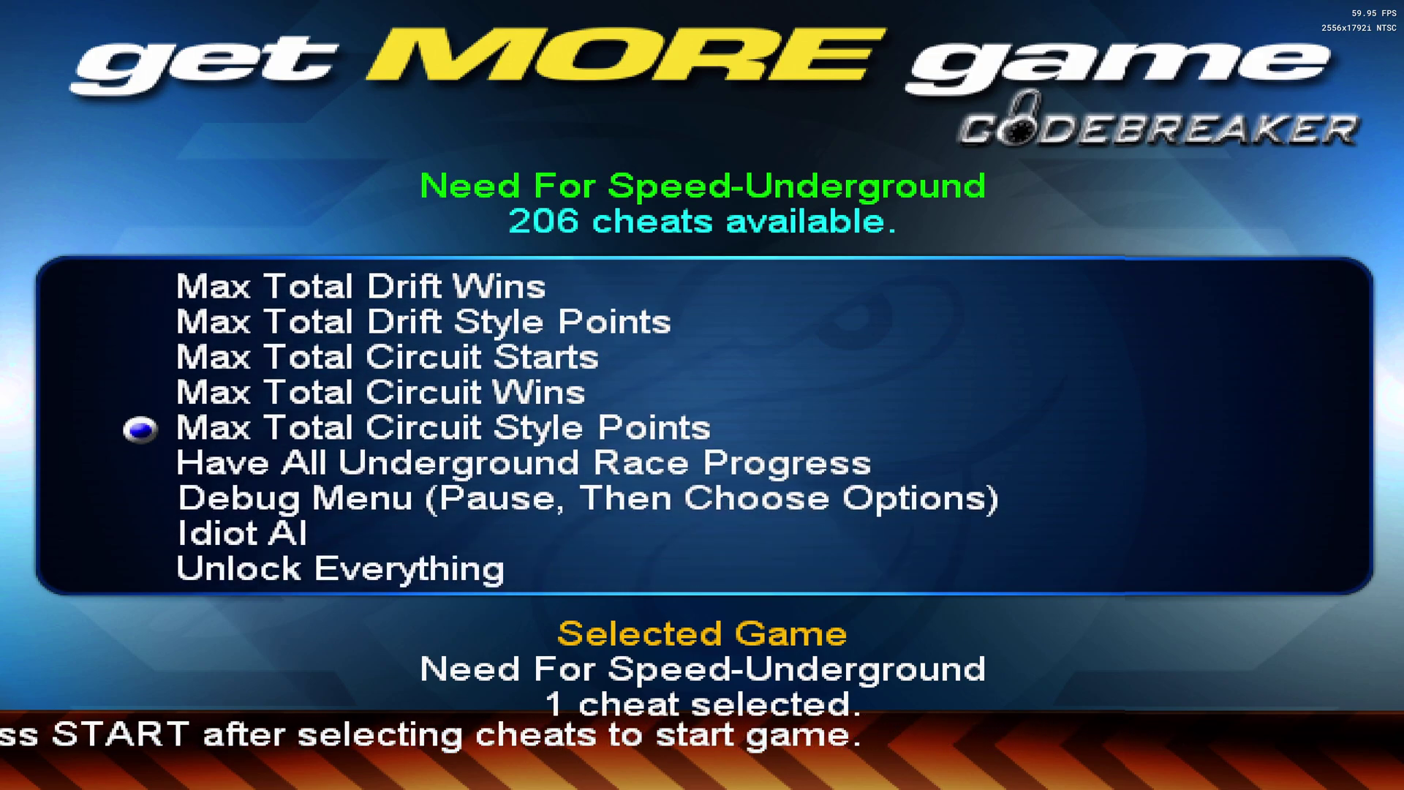
key("Down")
key("Down")
key("Down")
key("Down")
key("Return")
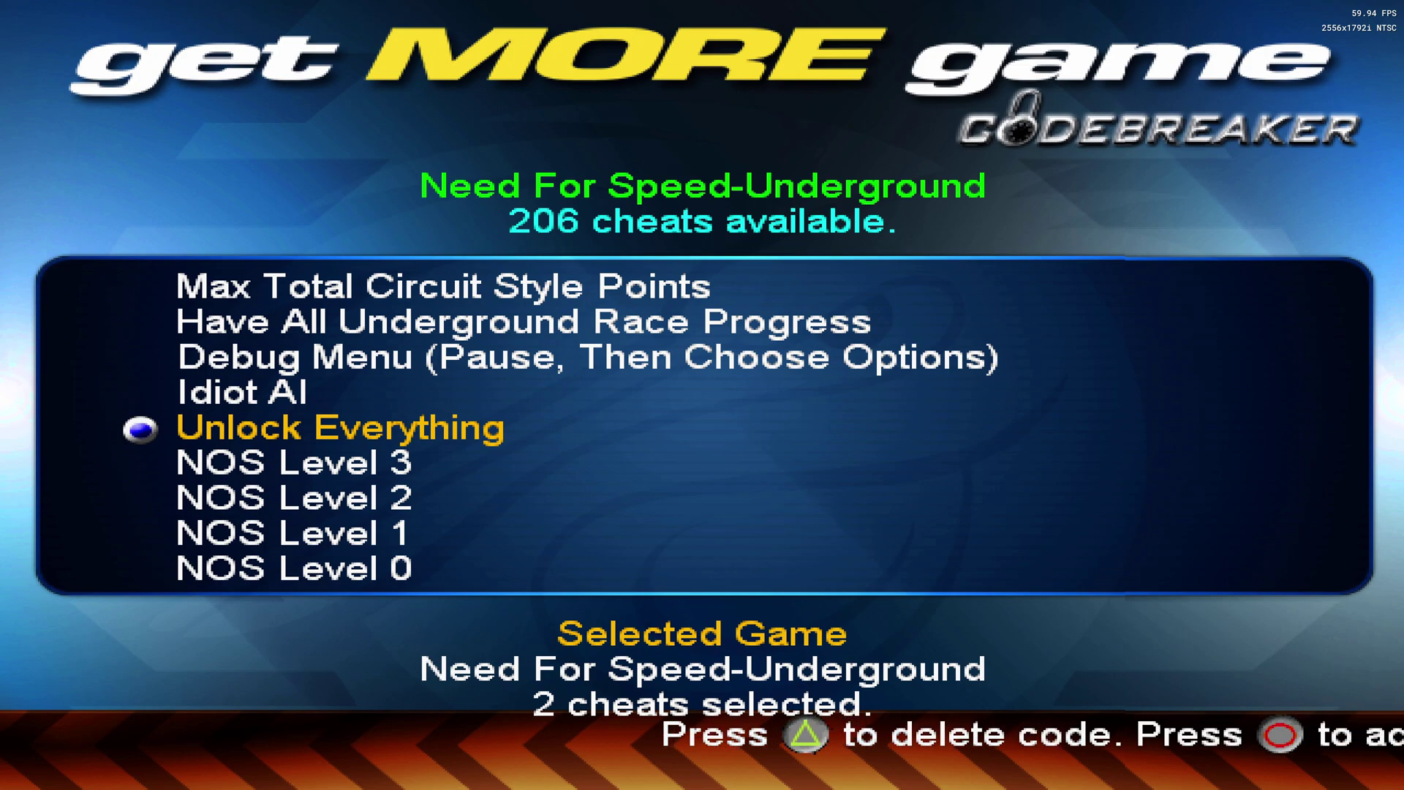
key("Down")
key("Down")
key("Down")
key("Down")
key("Down")
key("Down")
key("Down")
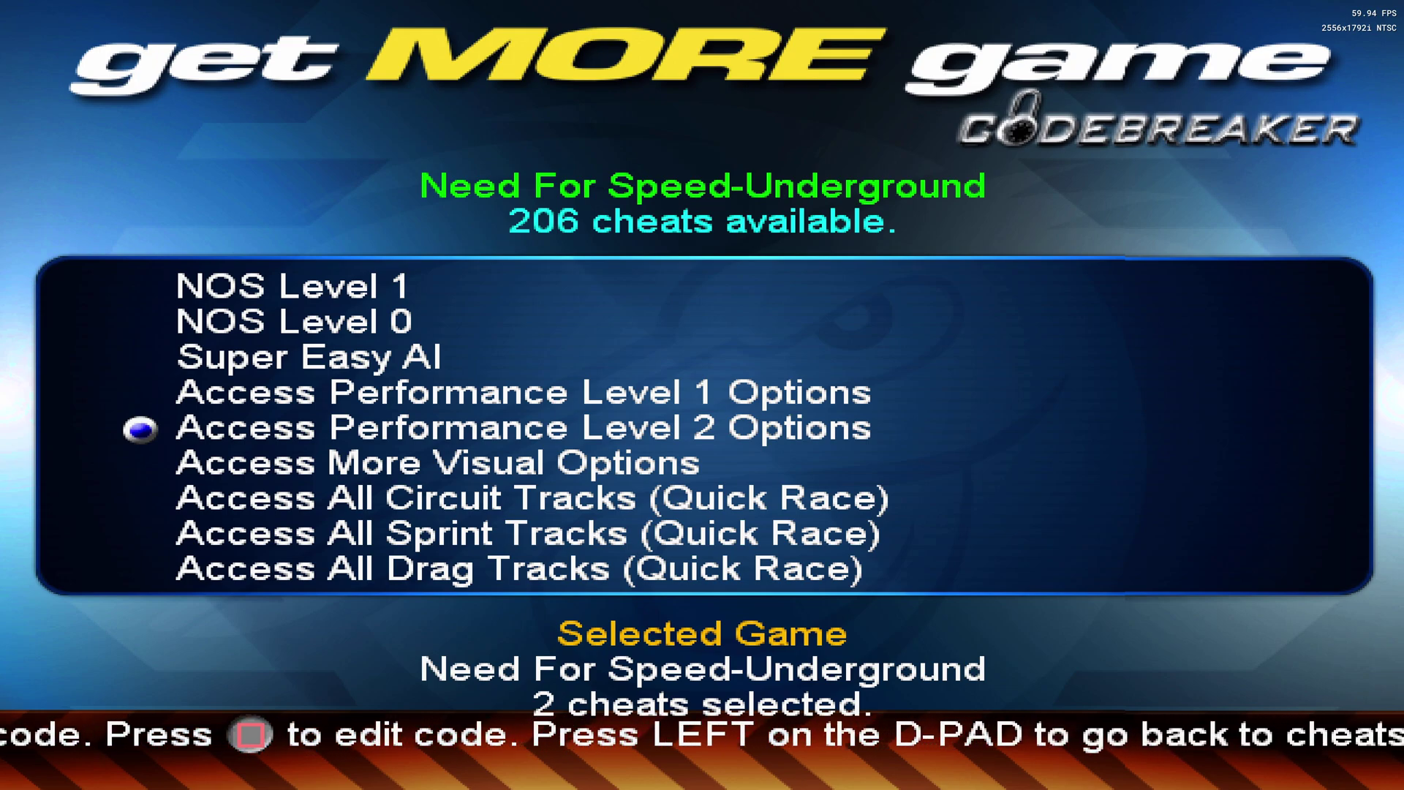
key("Left")
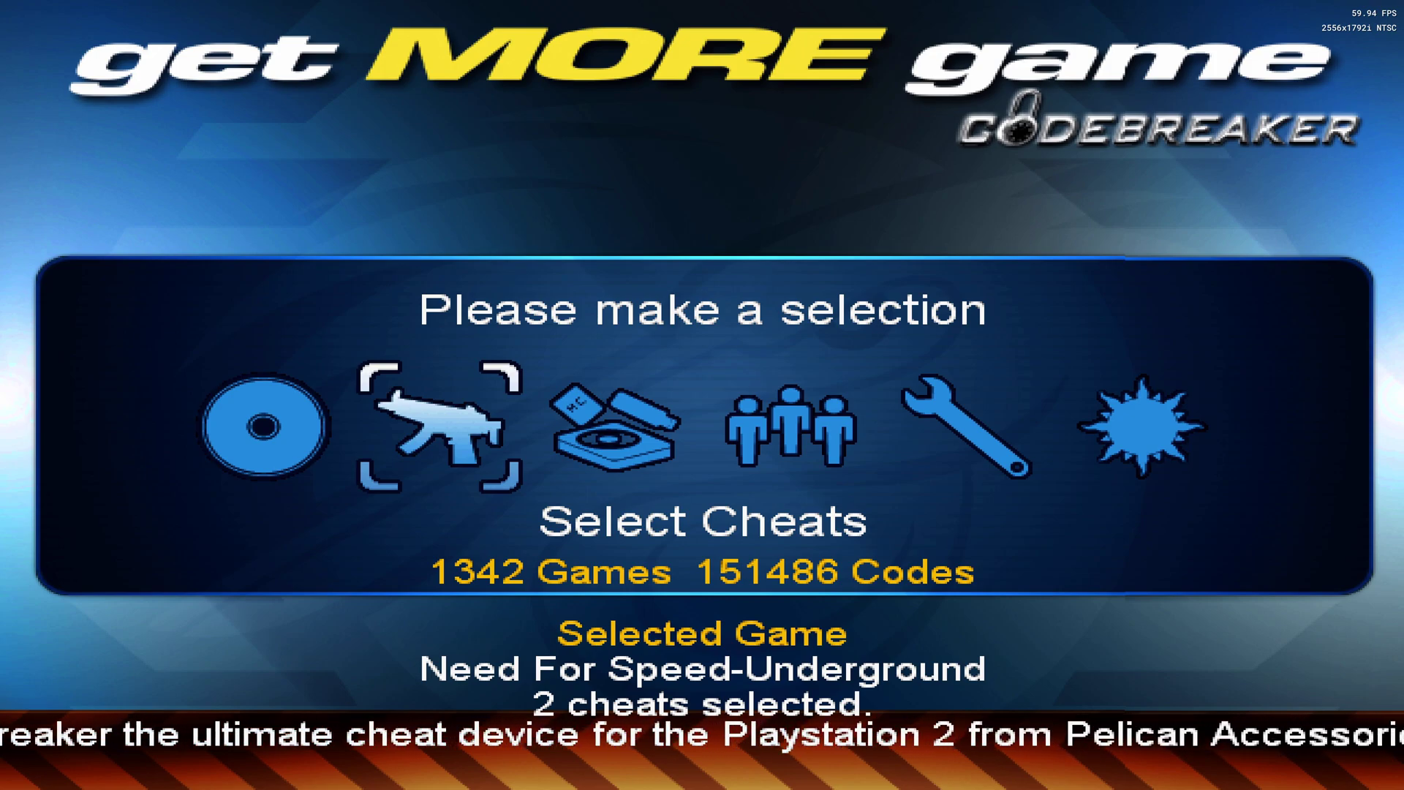
Start the game from CodeBreaker's Start Game icon and pause the emulator at the insert-disc prompt.
key("Left")
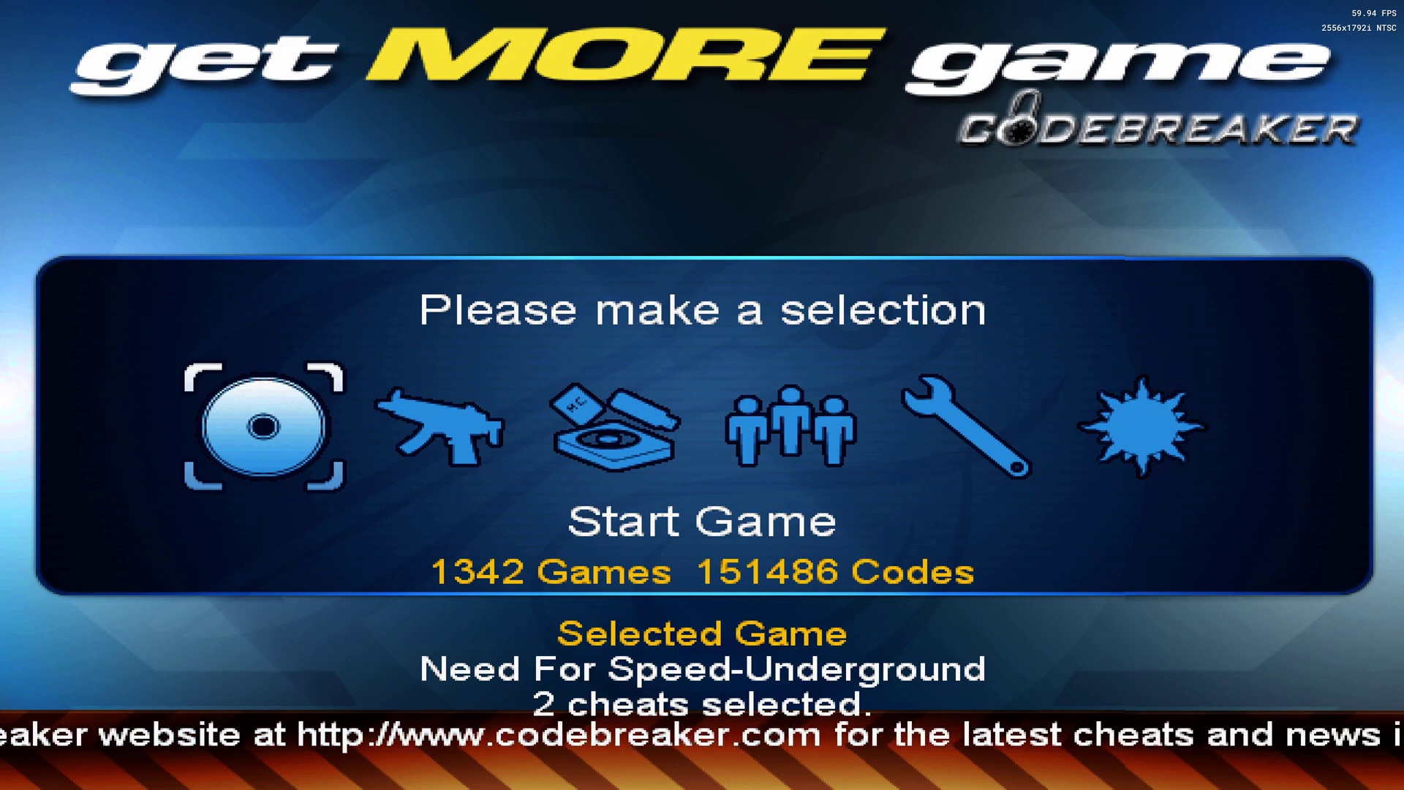
key("Return")
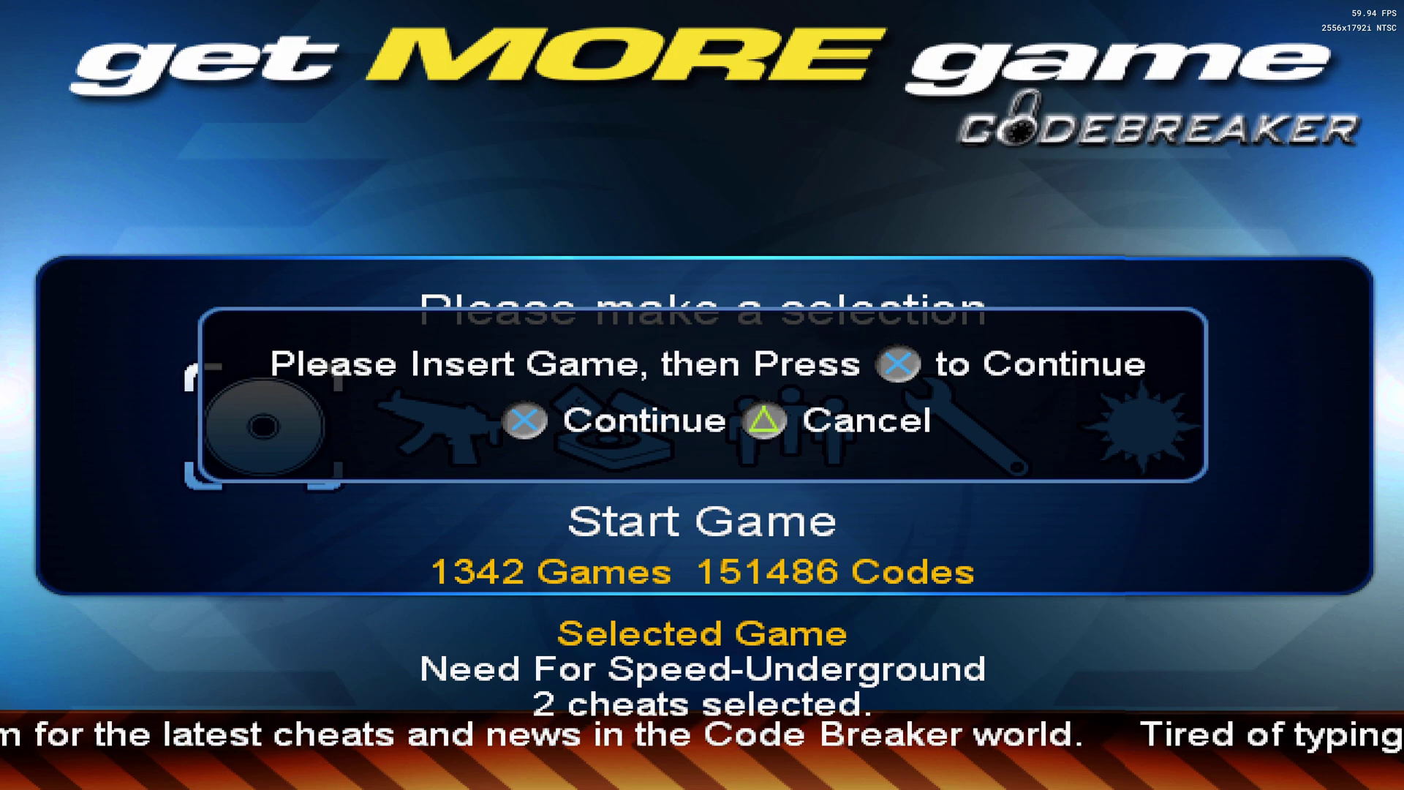
key("Escape")
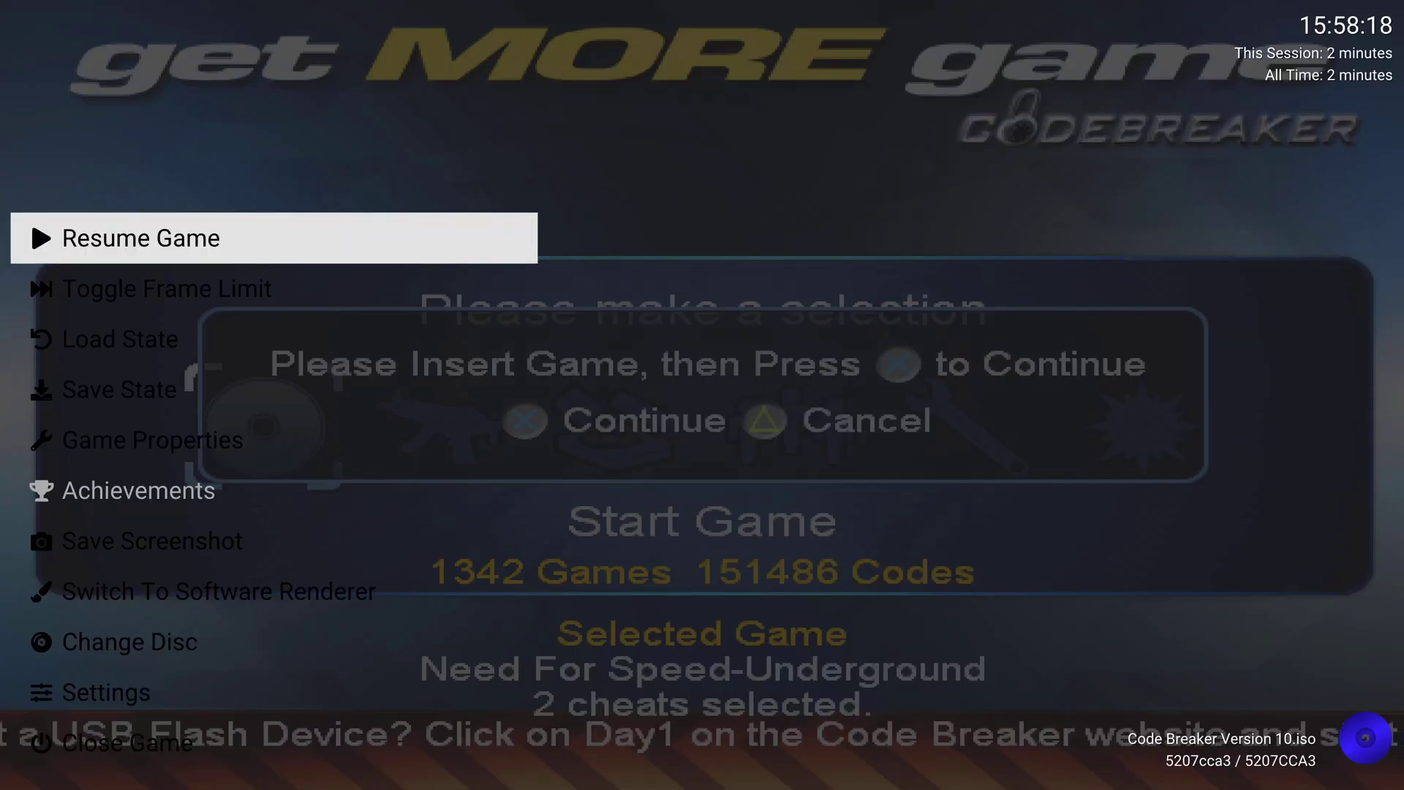
Change the disc to Need for Speed - Underground (USA).chd and continue past the insert-game prompt.
key("Down")
key("Down")
key("Down")
key("Down")
key("Down")
key("Down")
key("Down")
key("Down")
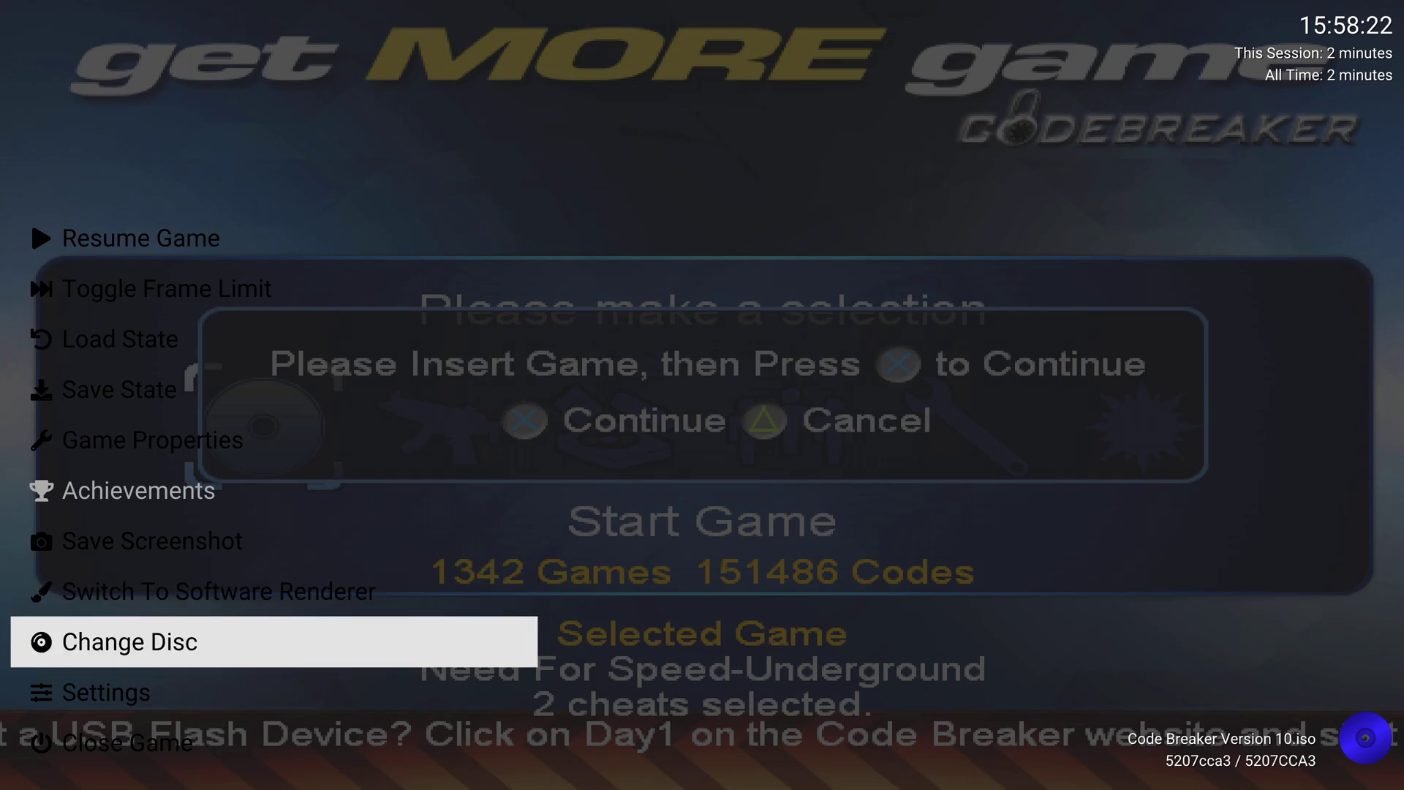
key("Return")
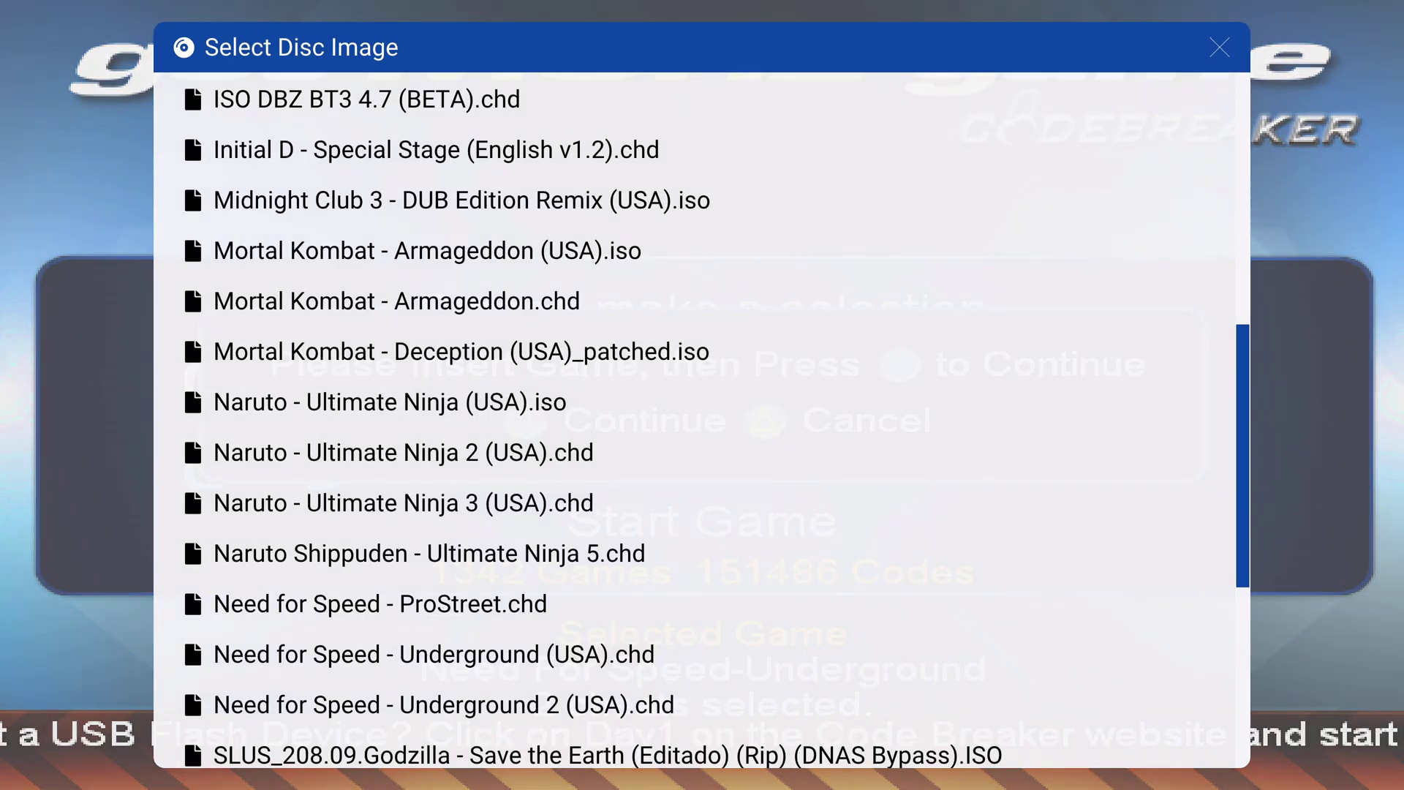
key("Down")
key("Down")
key("Down")
key("Down")
key("Down")
key("Down")
key("Down")
key("Down")
key("Down")
key("Down")
key("Down")
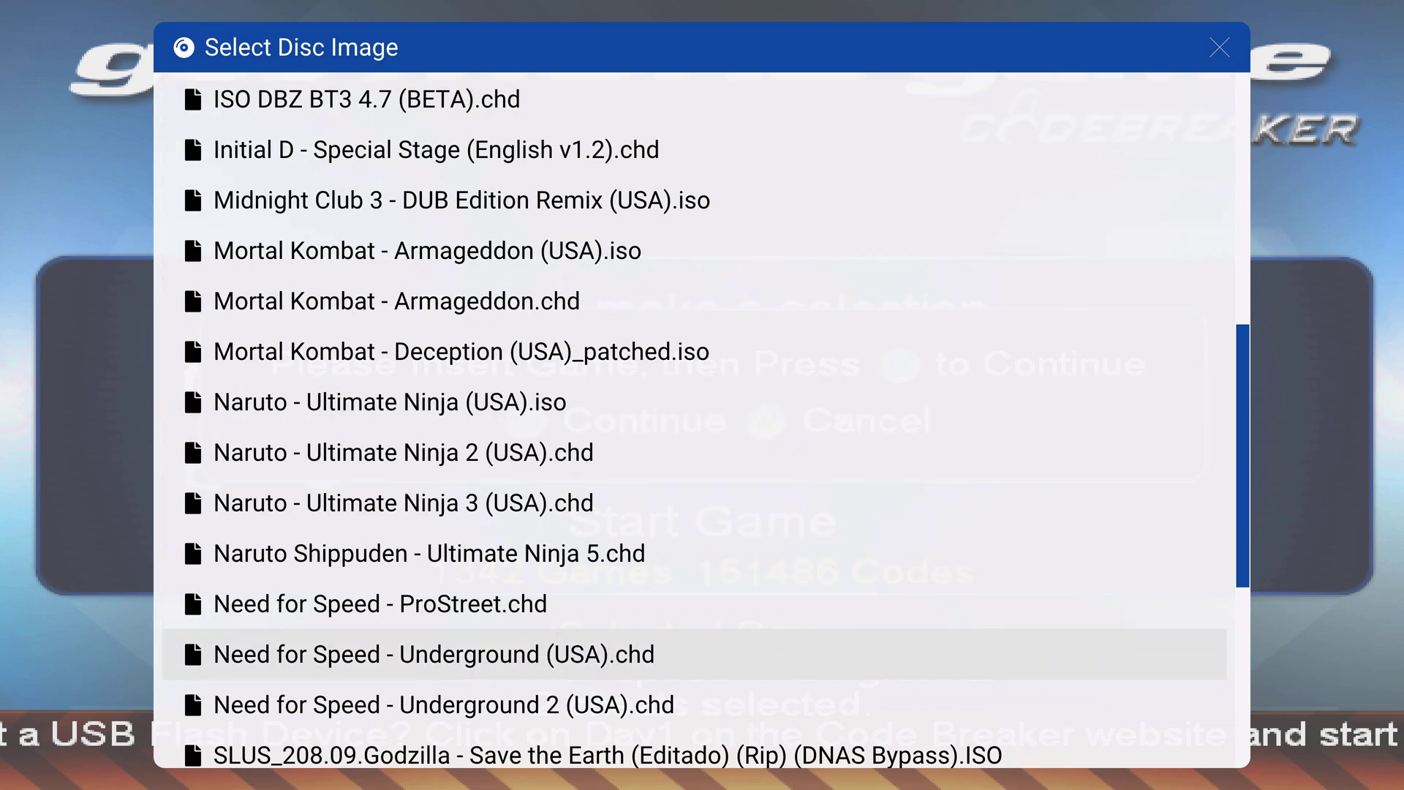
key("Return")
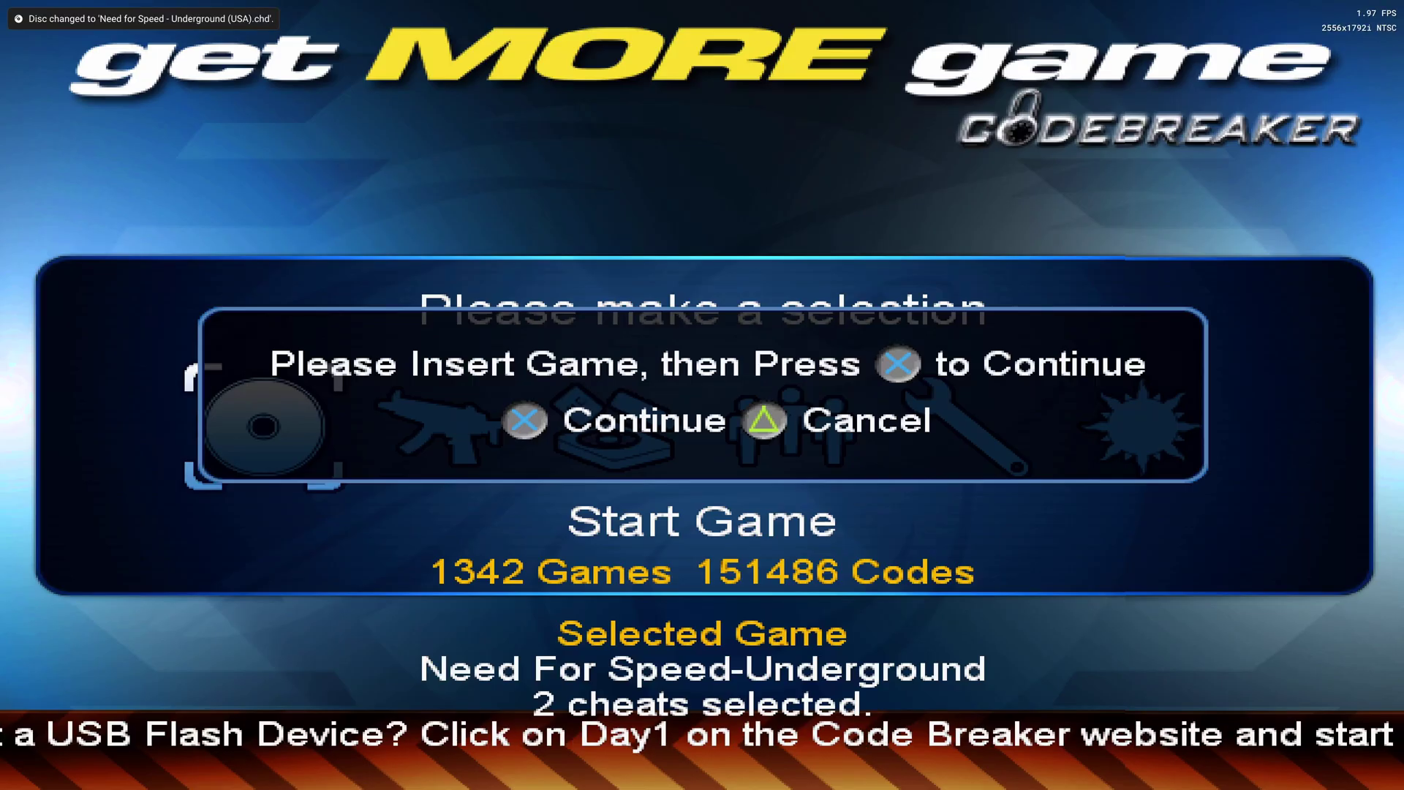
key("k")
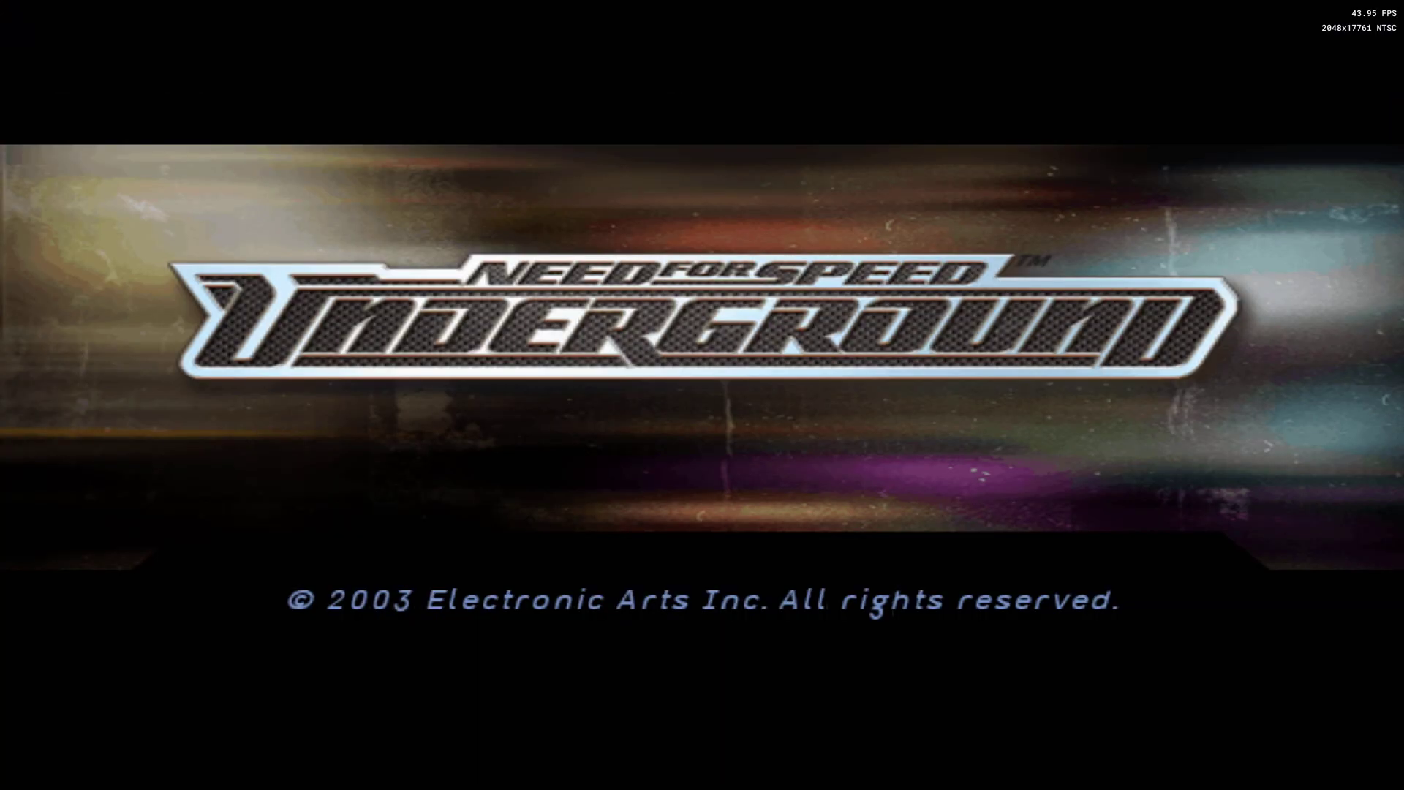
Get past the Need for Speed Underground title screen and profile load notice to the main menu.
key("Return")
key("Return")
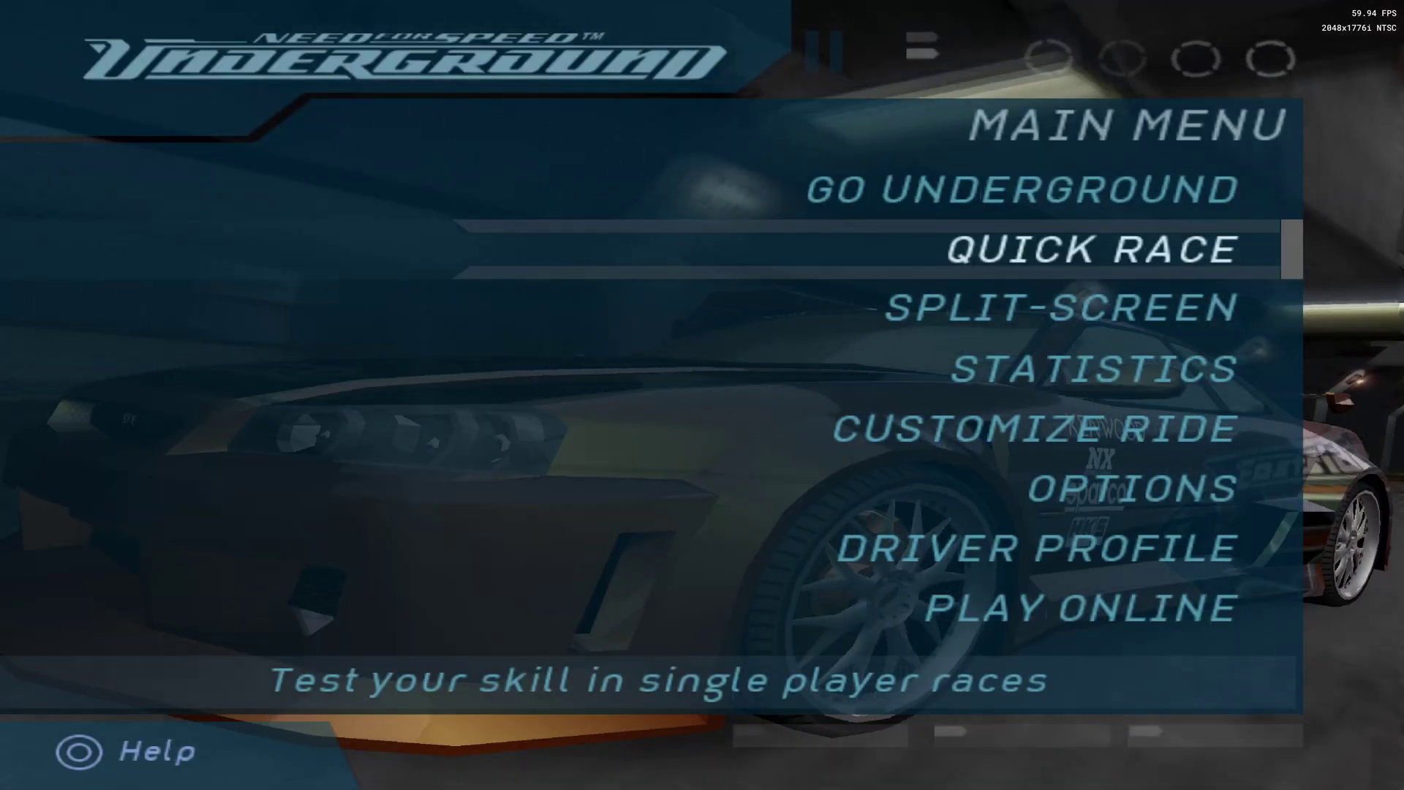
key("Return")
key("Return")
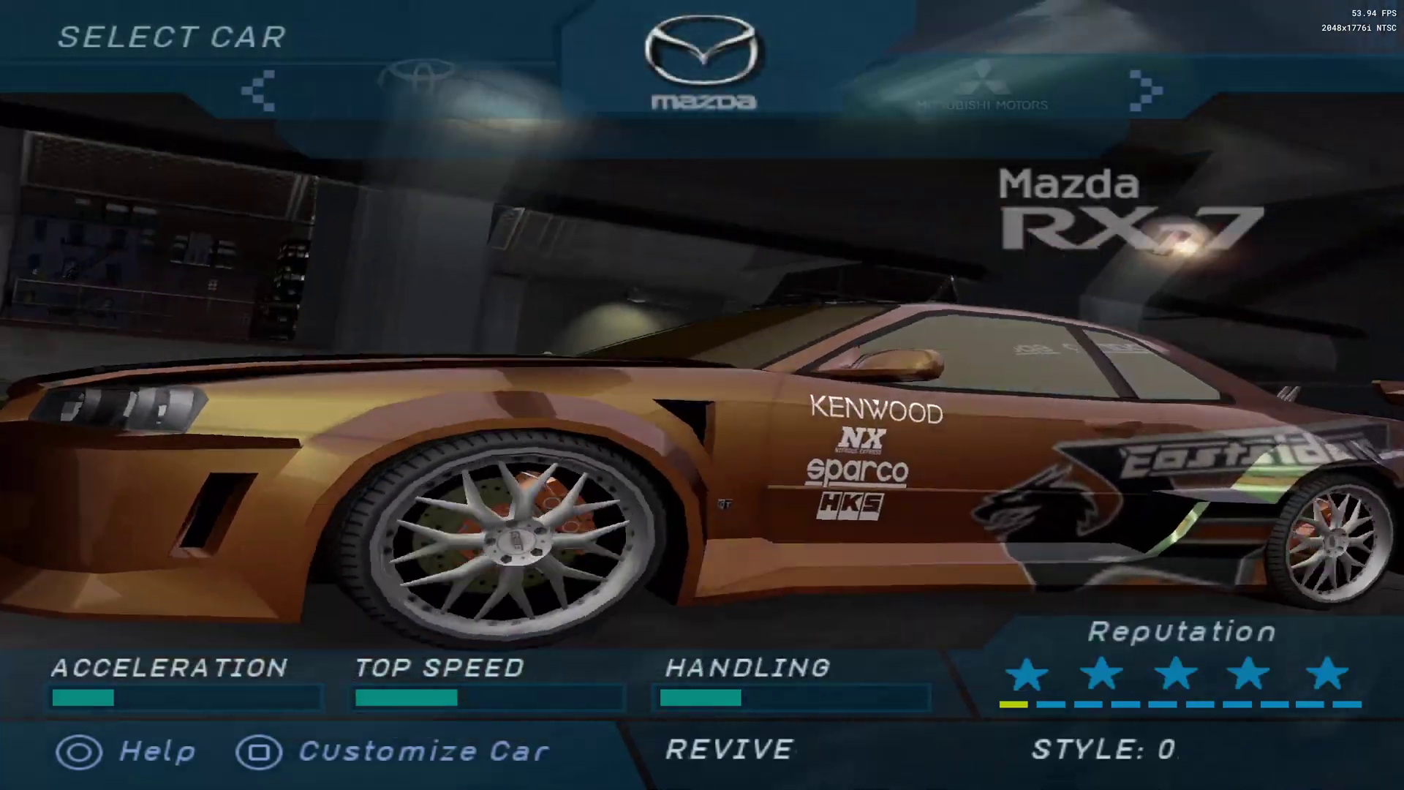
Start a Circuit quick race, browse the unlocked cars, and choose the Honda S2000.
key("Right")
key("Right")
key("Right")
key("Right")
key("Right")
key("Right")
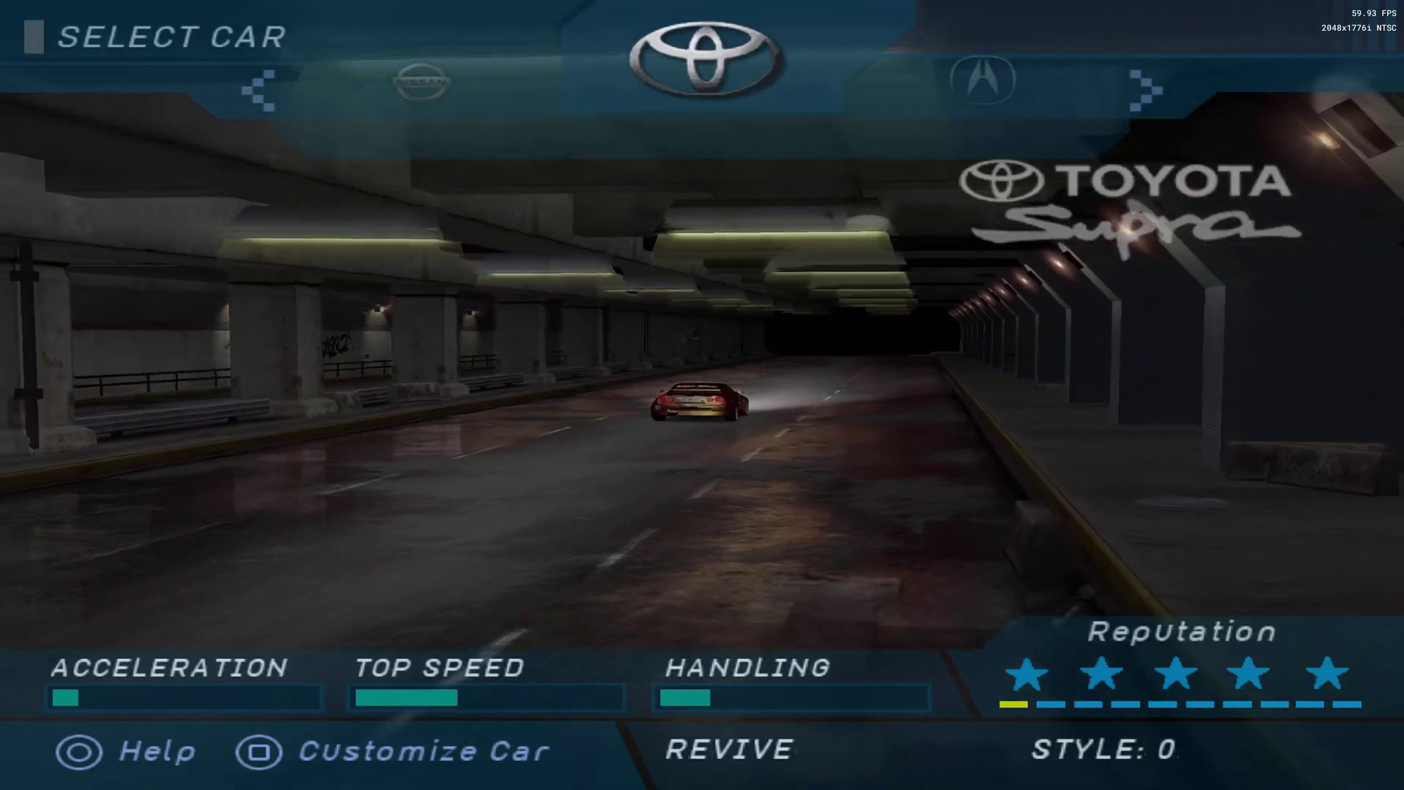
key("Right")
key("Right")
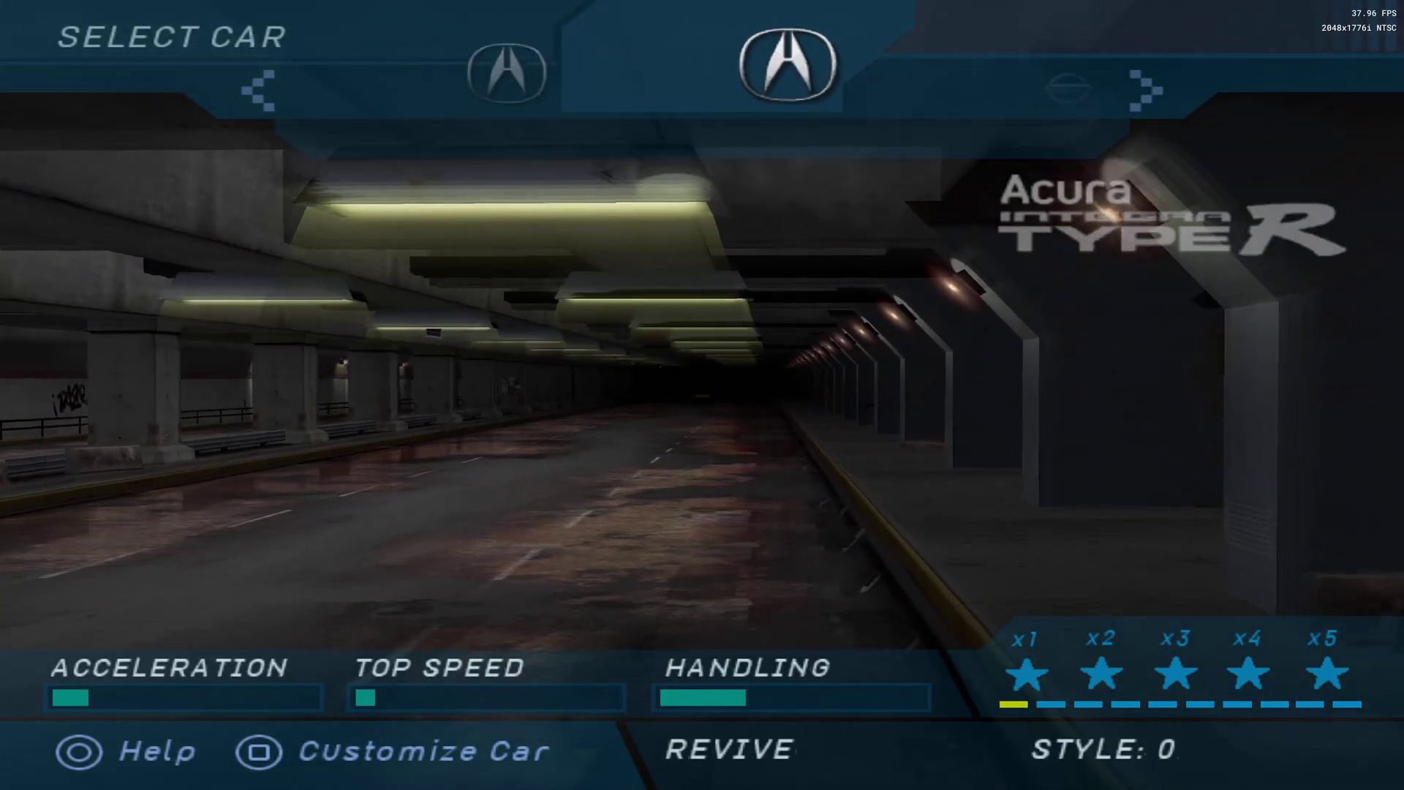
key("Right")
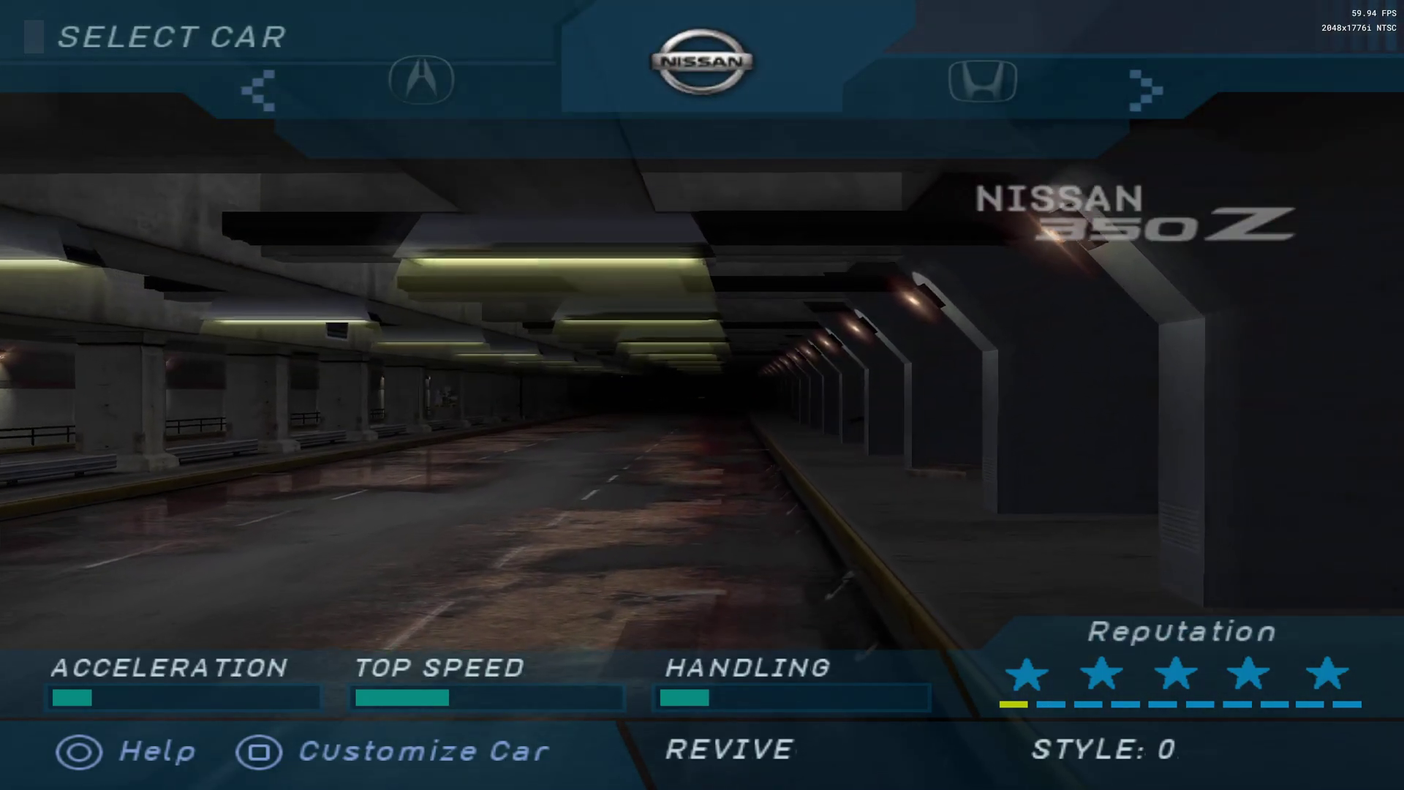
key("Right")
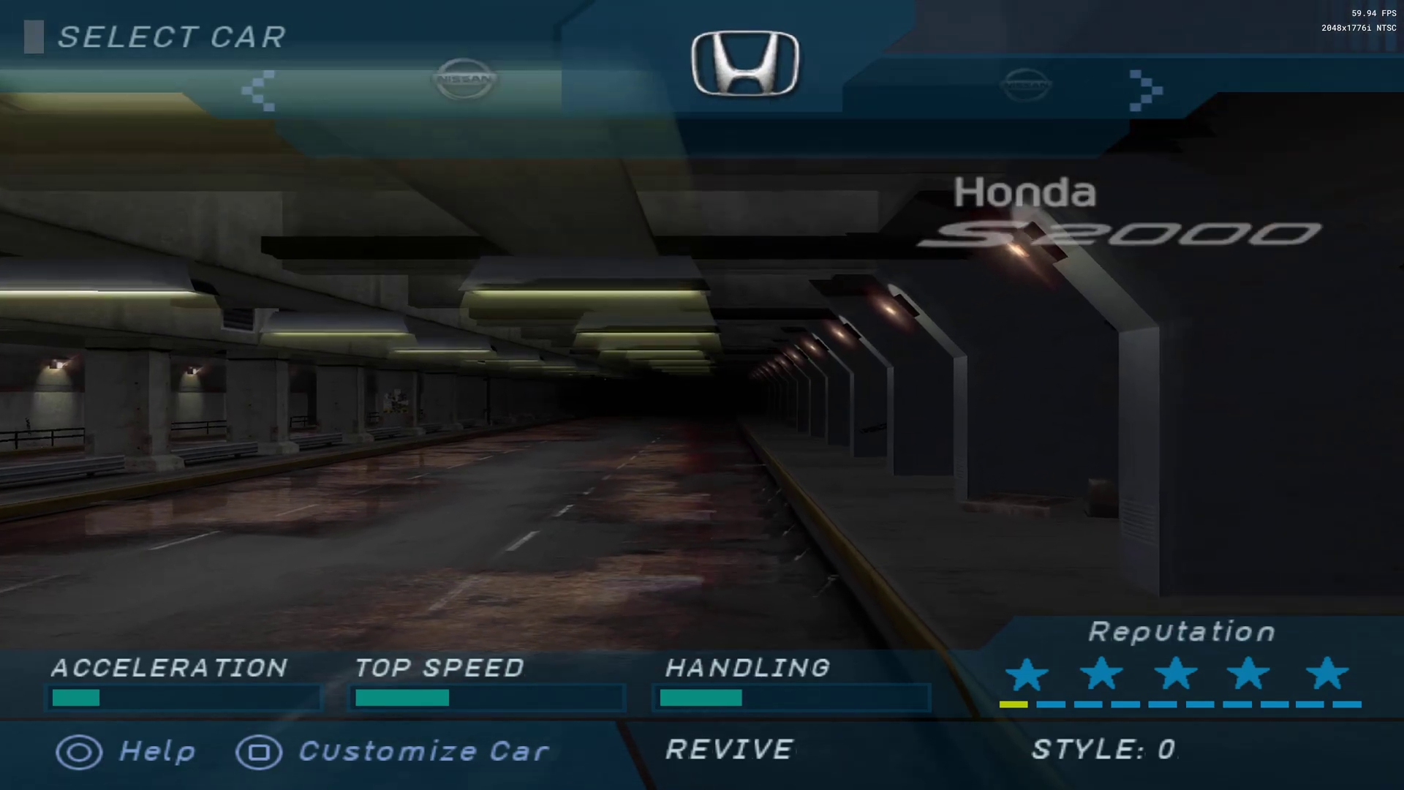
key("Right")
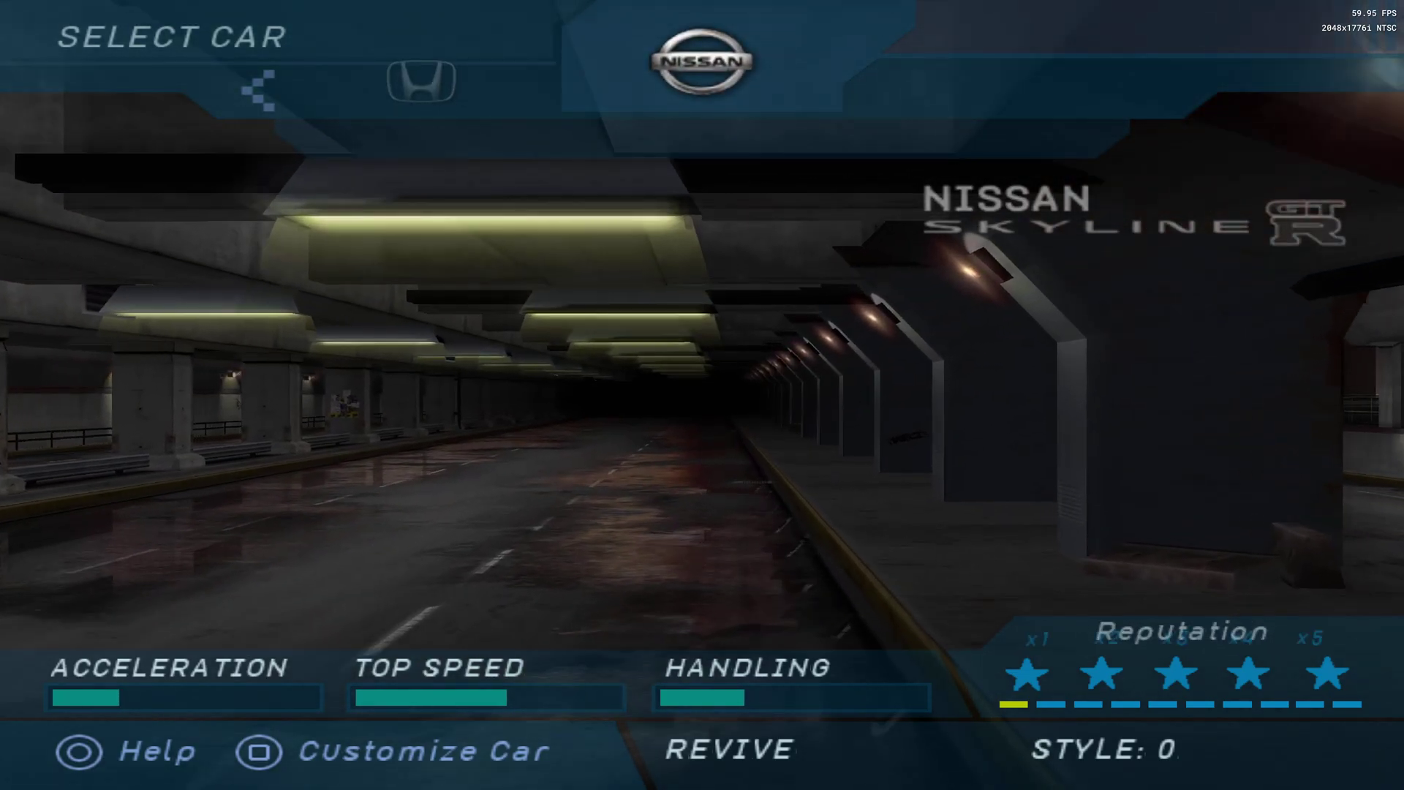
key("Left")
key("Return")
Browse the unlocked race locations, then go back to car selection on the Honda S2000.
key("Right")
key("Right")
key("Right")
key("Right")
key("Right")
key("Right")
key("Right")
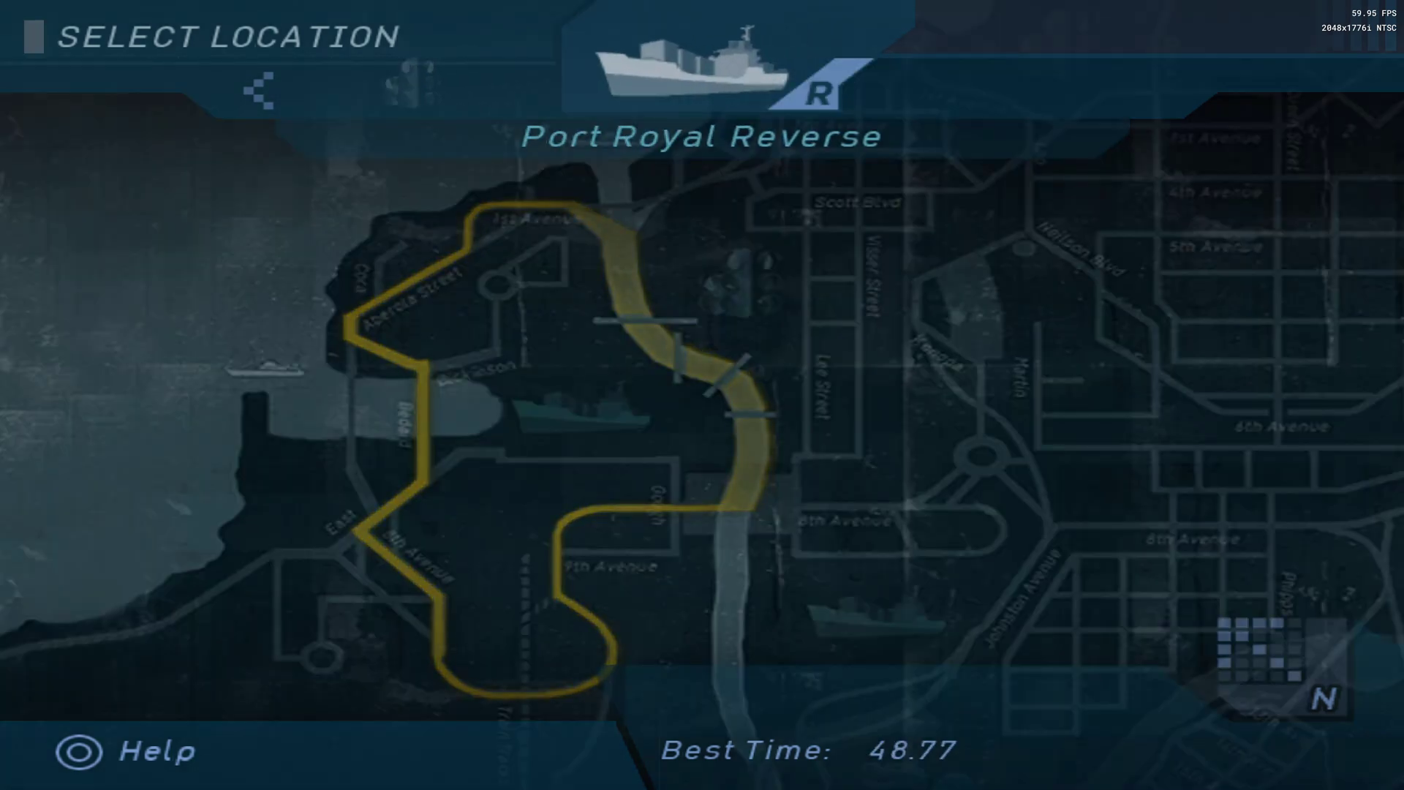
key("Right")
key("Right")
key("Return")
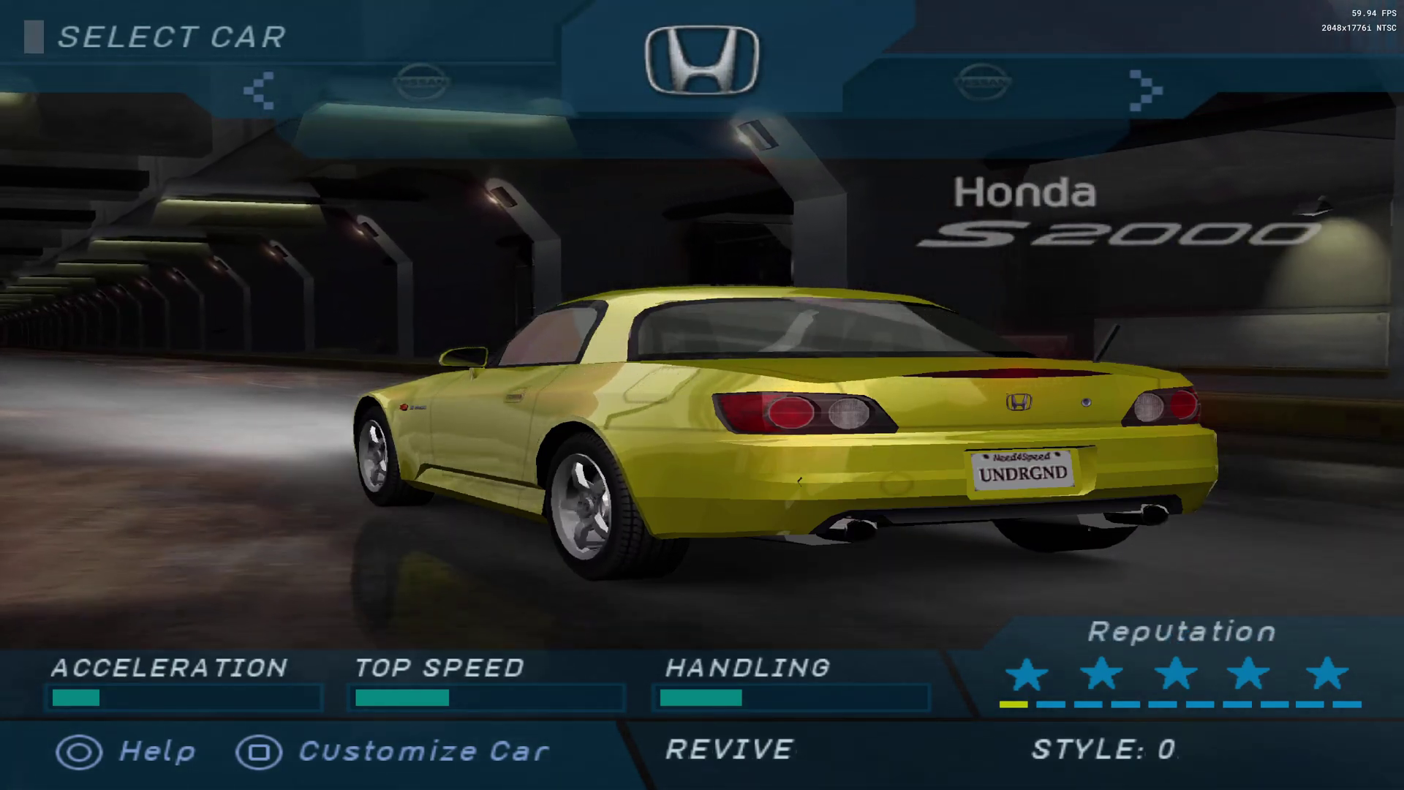
key("Escape")
Choose Save State in the pause menu to list the empty save slots 1–8.
key("Down")
key("Down")
key("Down")
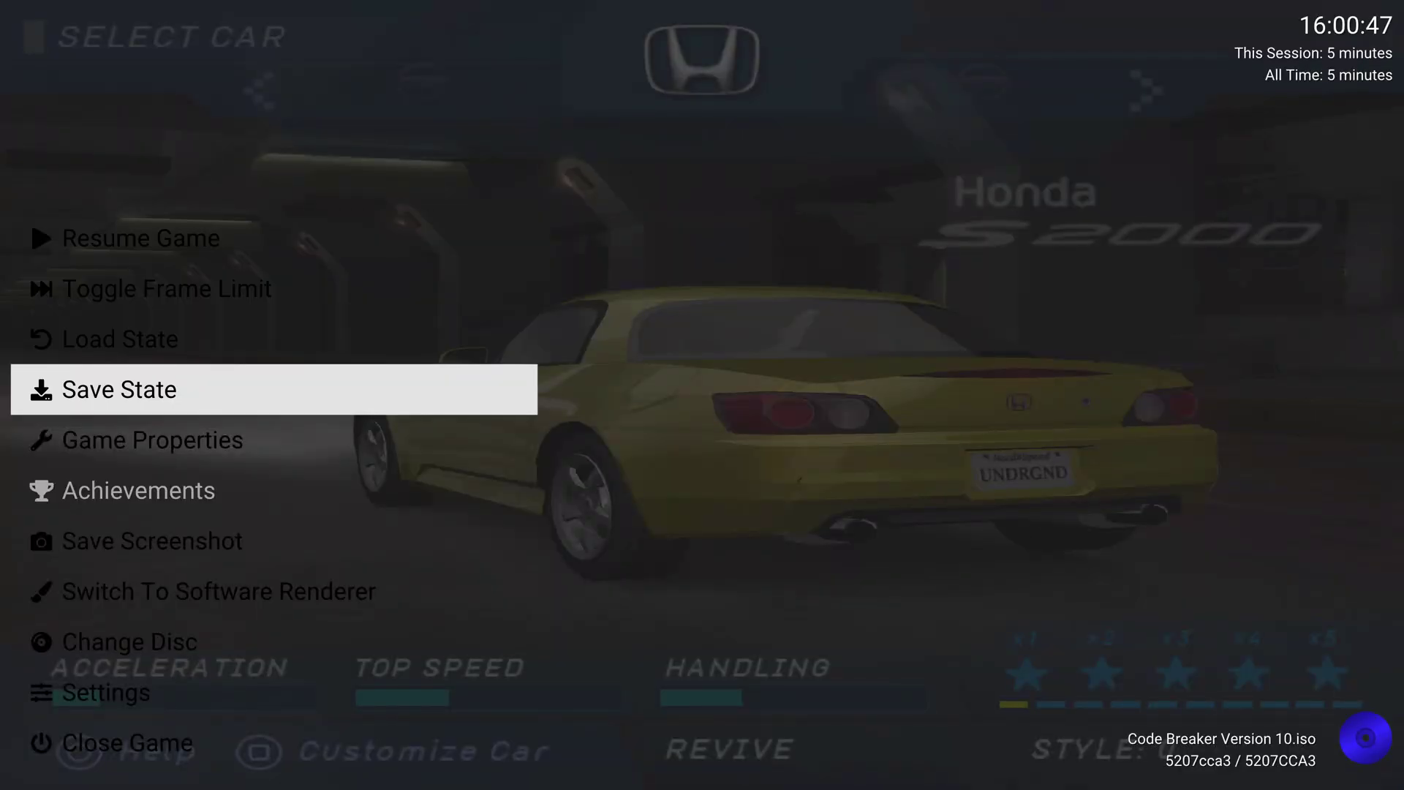
key("Return")
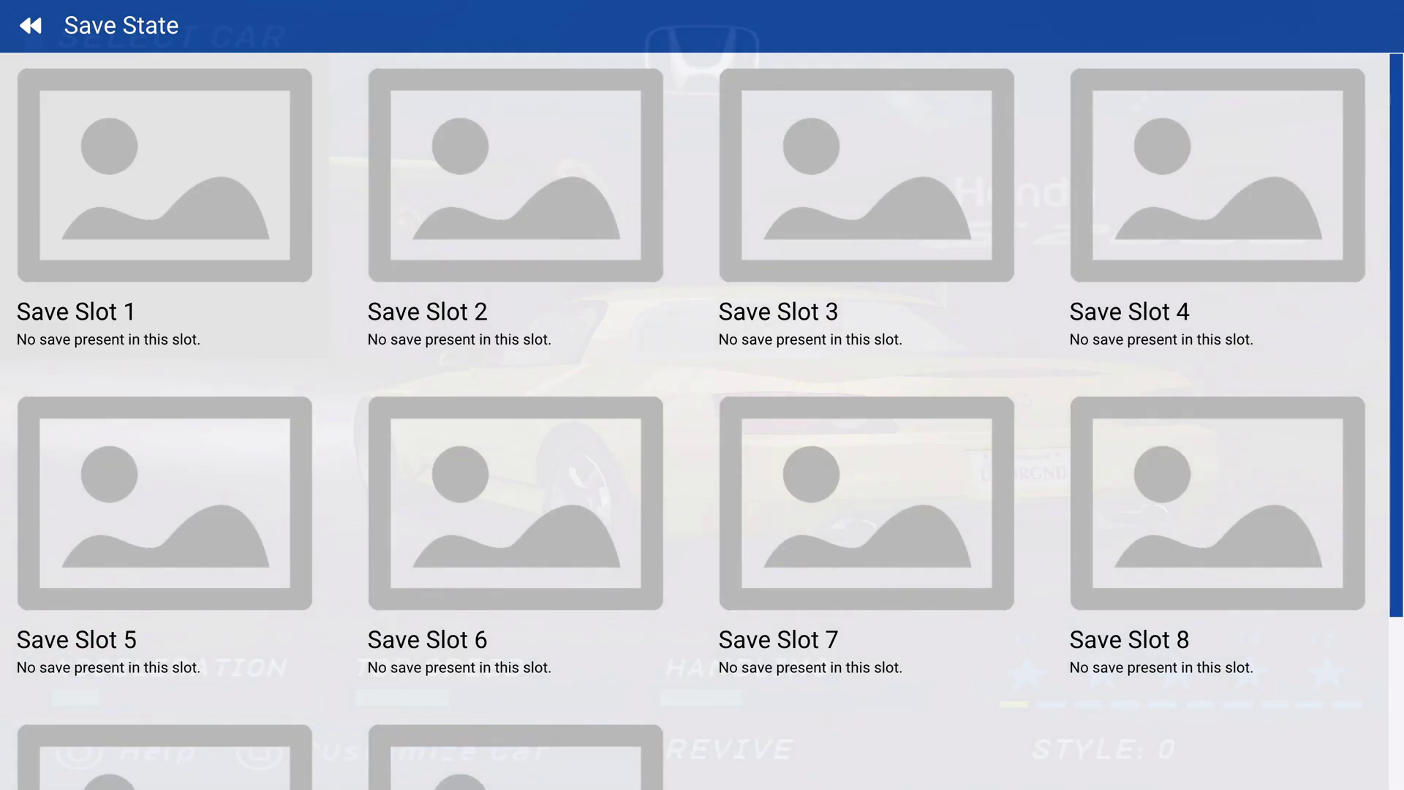